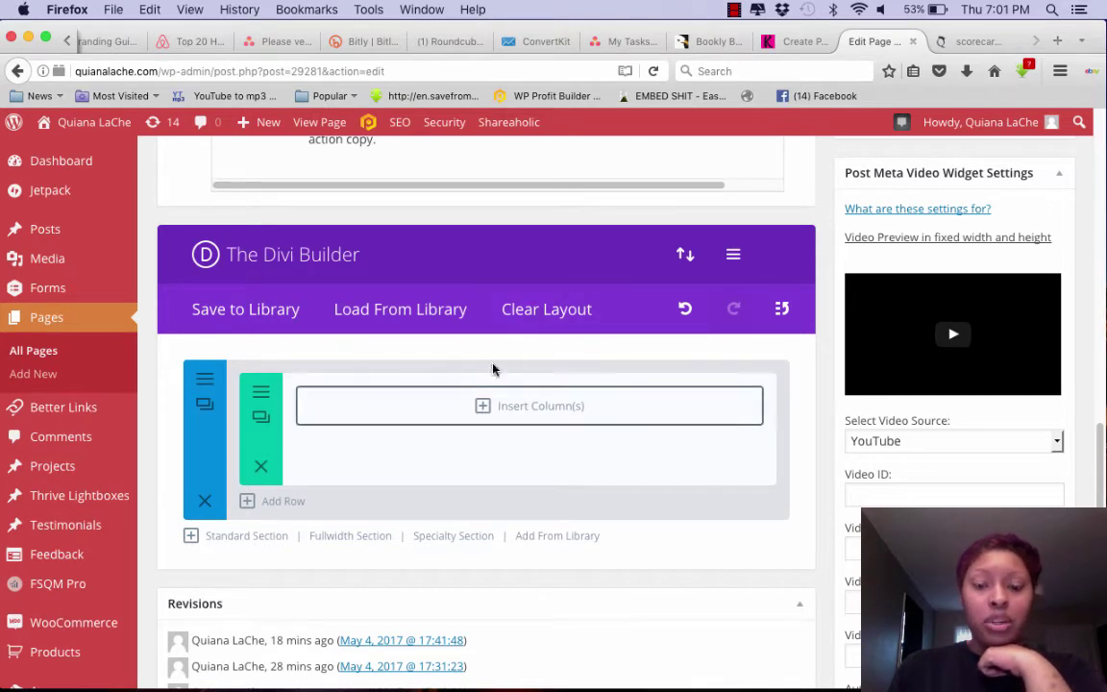
Step: Open the layout loader for the page and look through the list of predefined Divi layouts
click(391, 326)
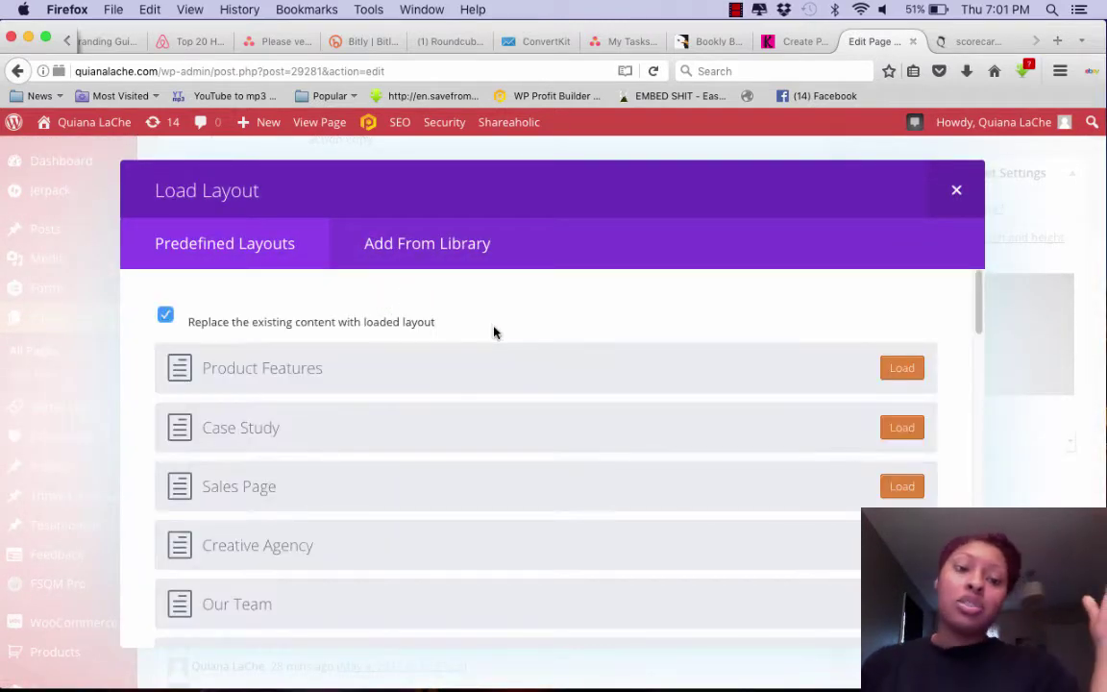
scroll(511, 351, down, 1)
scroll(512, 352, down, 5)
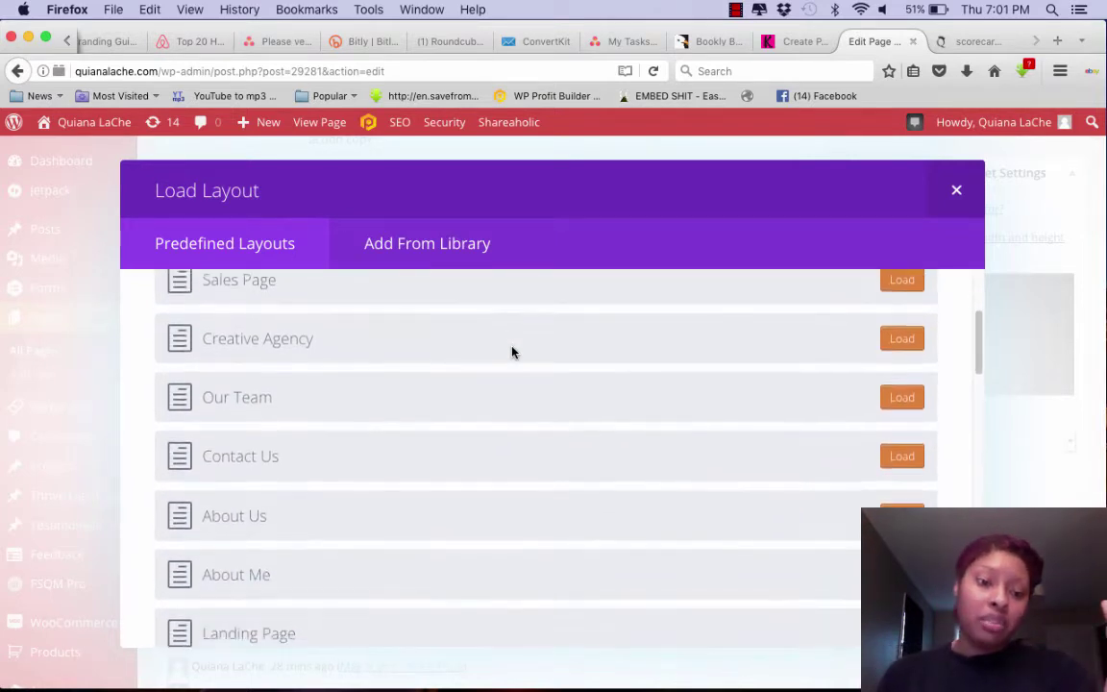
scroll(512, 353, down, 6)
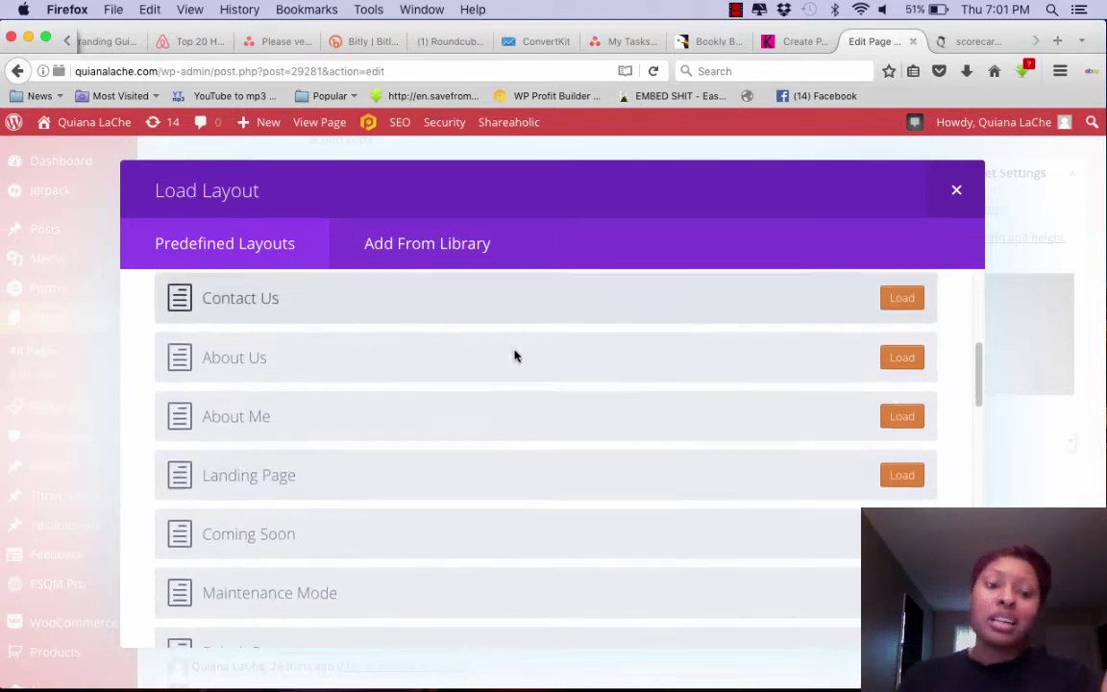
scroll(515, 355, down, 6)
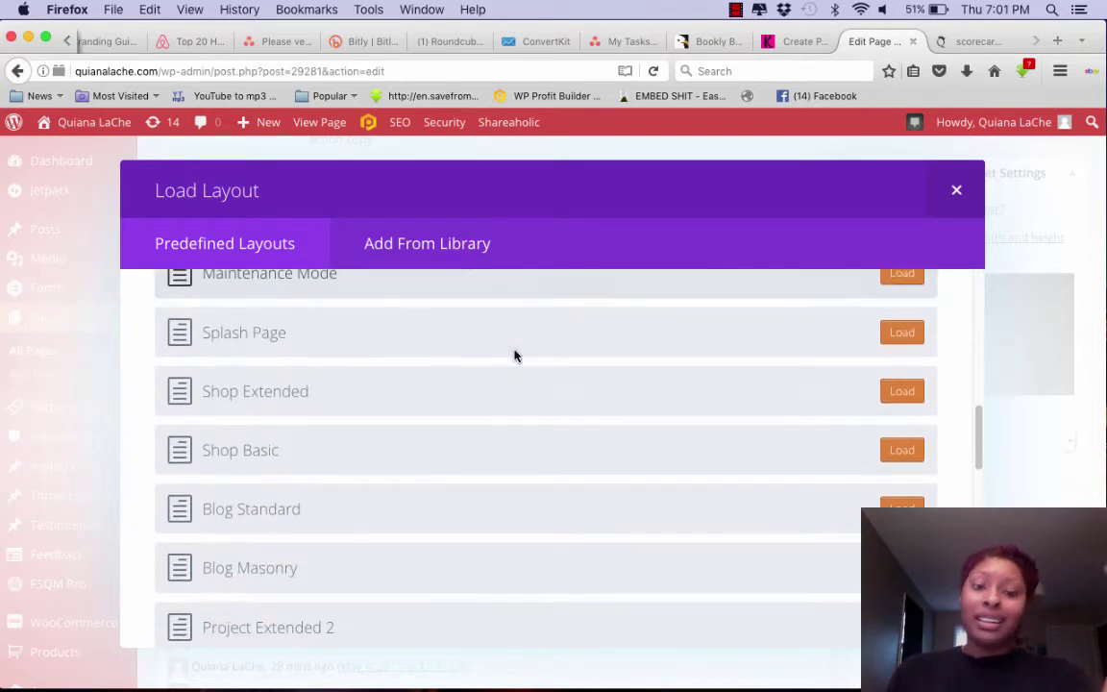
scroll(514, 356, down, 8)
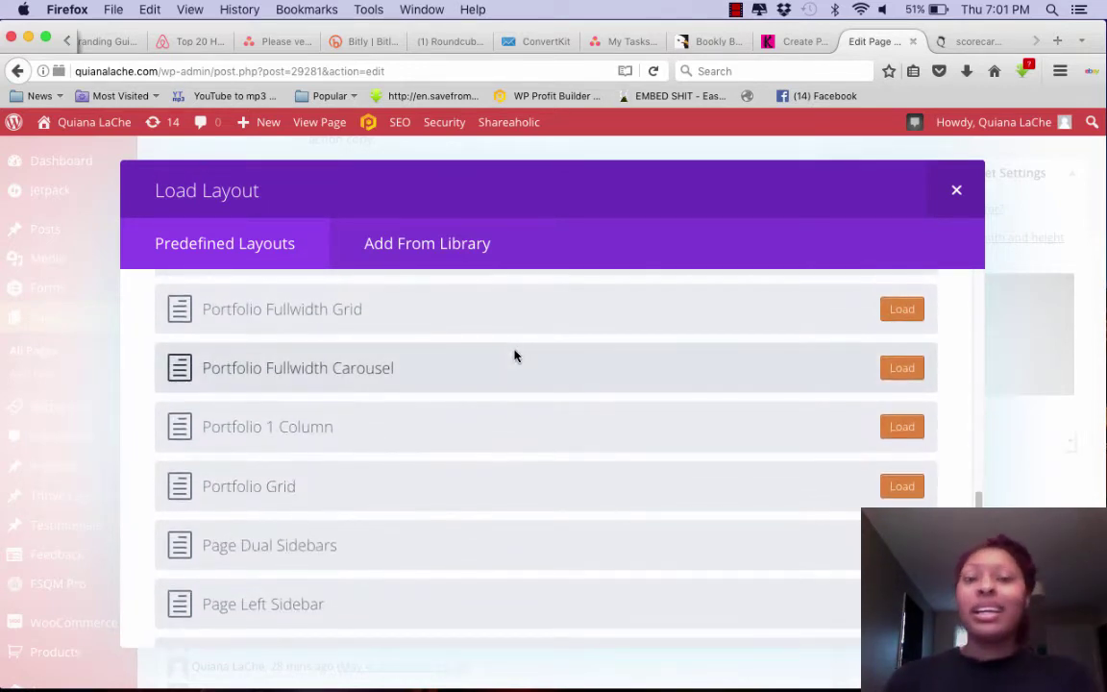
scroll(514, 356, down, 2)
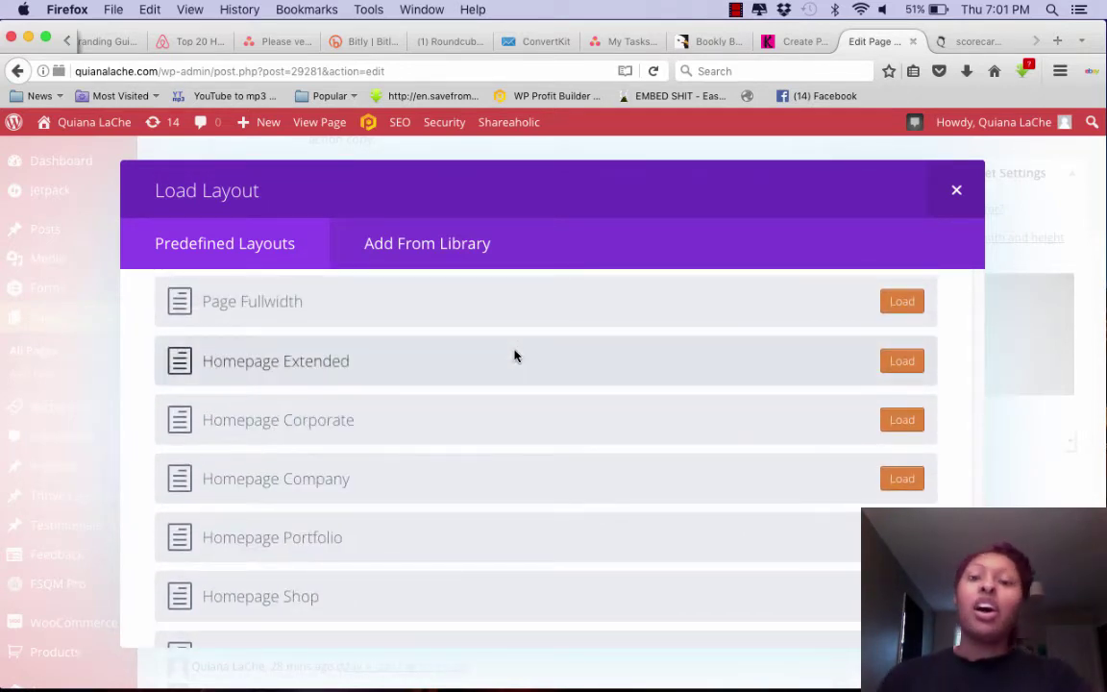
scroll(514, 356, down, 1)
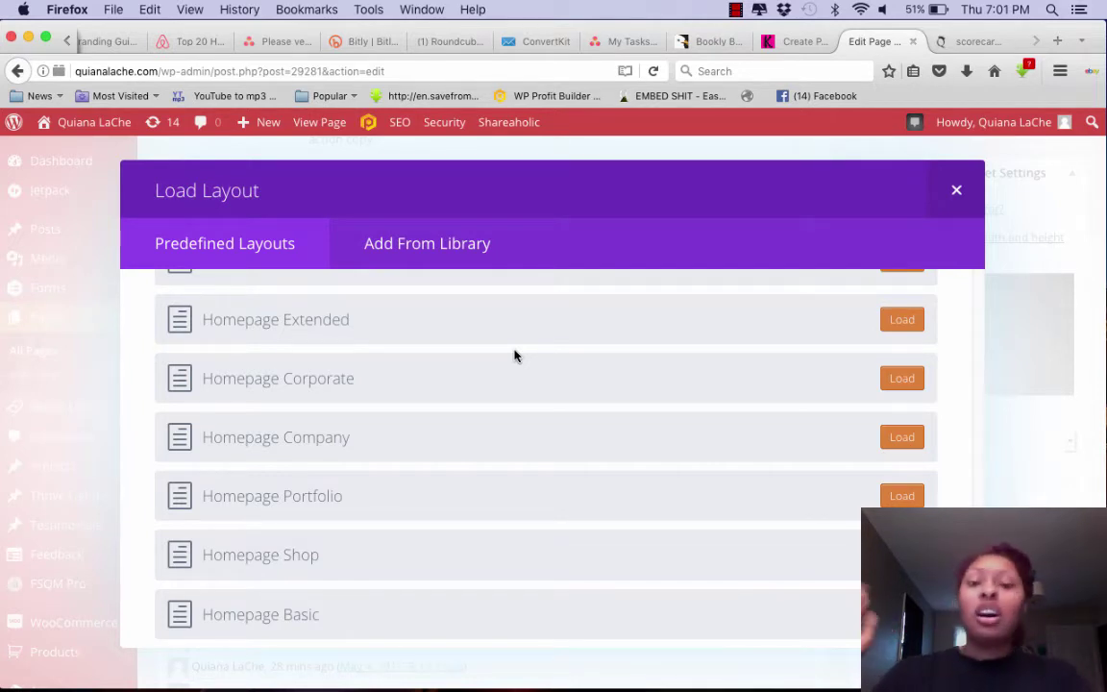
Step: Load the saved "Capture Page Temp" layout from the library into the page
click(457, 262)
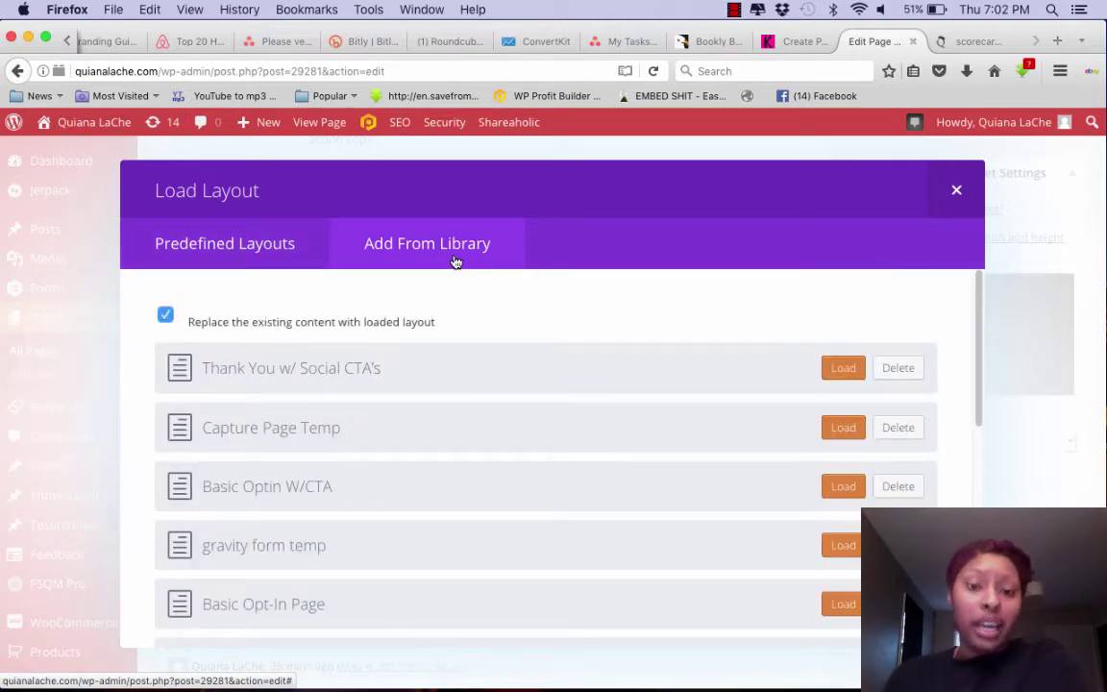
scroll(471, 434, down, 5)
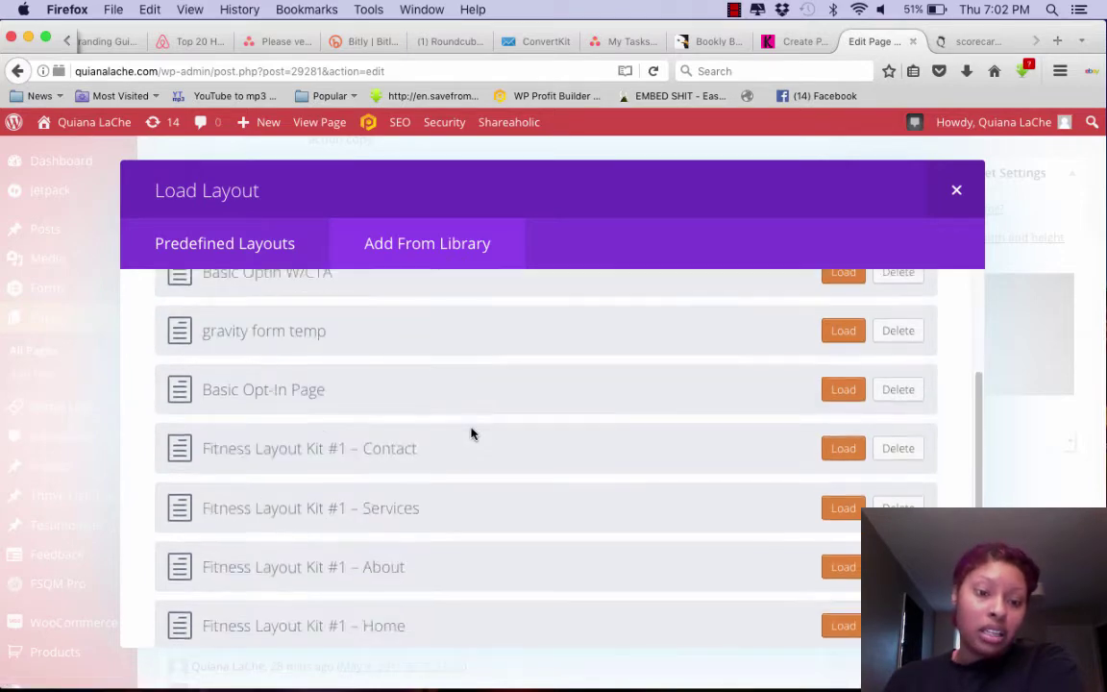
scroll(470, 433, up, 10)
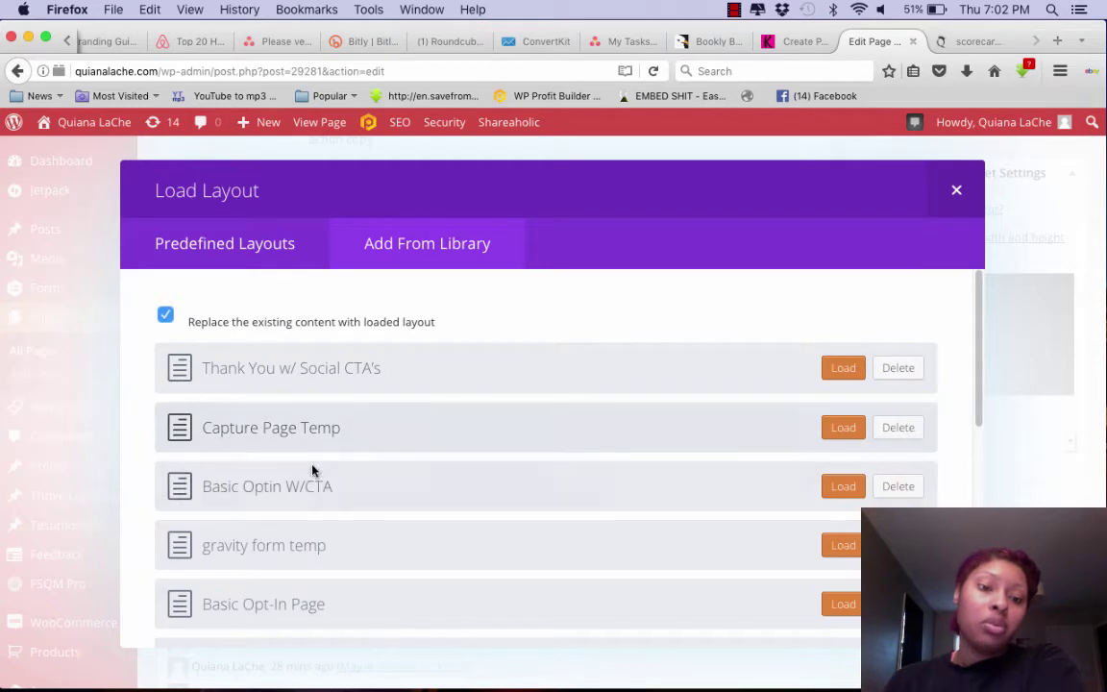
click(834, 428)
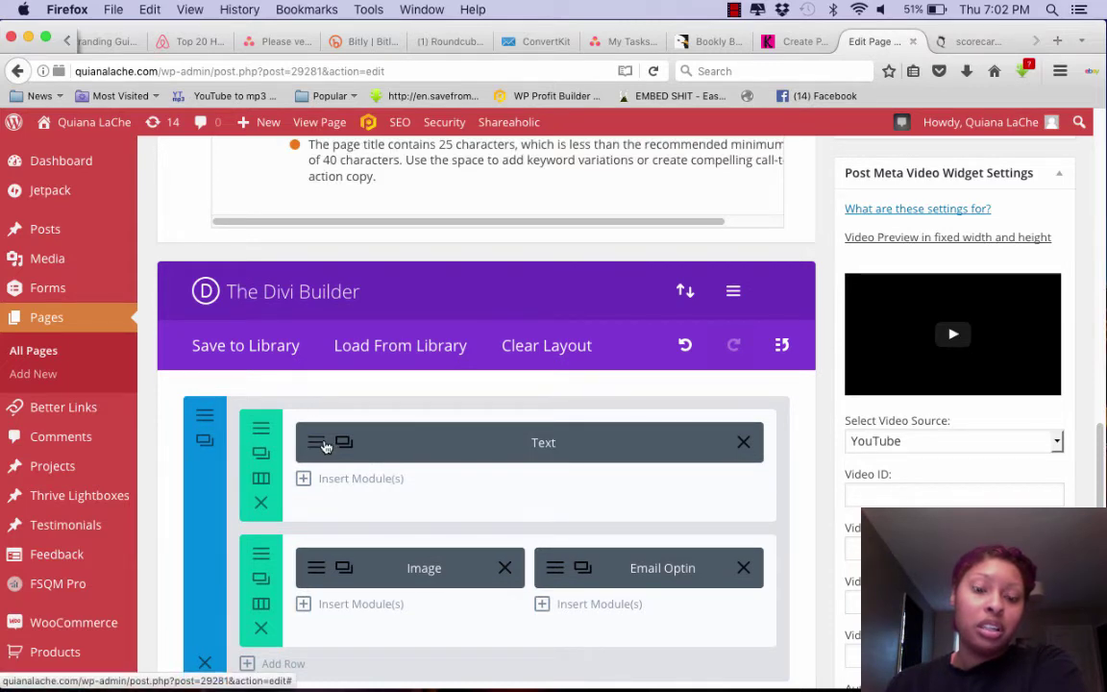
Step: Replace the main headline in the top row's Text module with "Daily Brand Visibility Score Card"
click(327, 445)
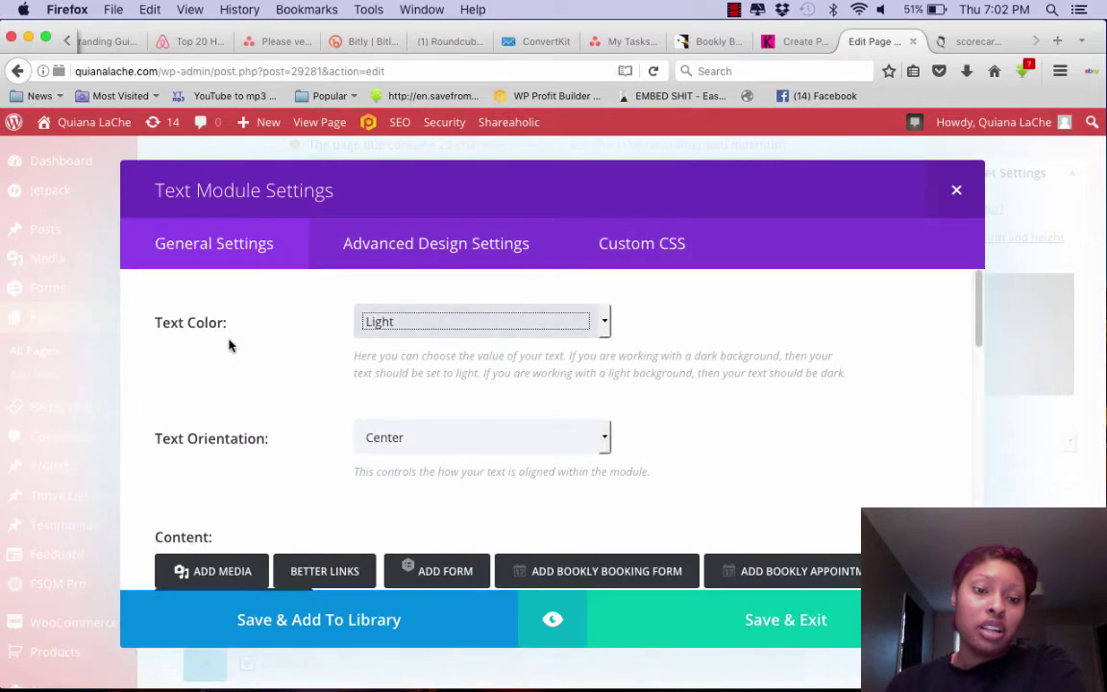
scroll(229, 346, down, 10)
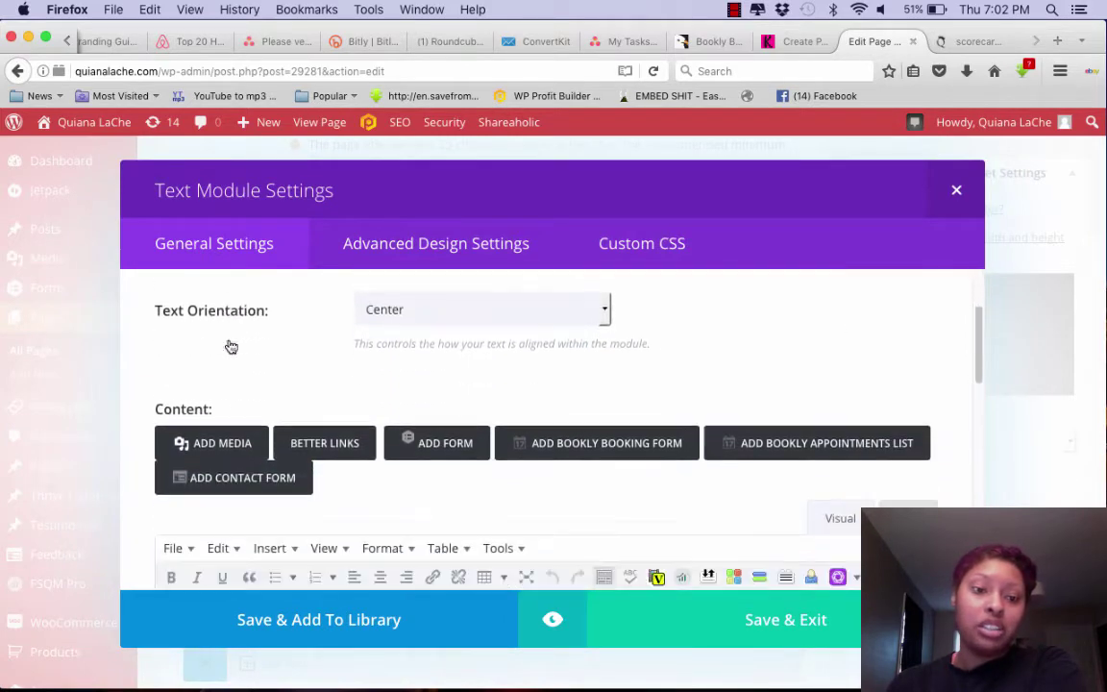
scroll(229, 340, down, 1)
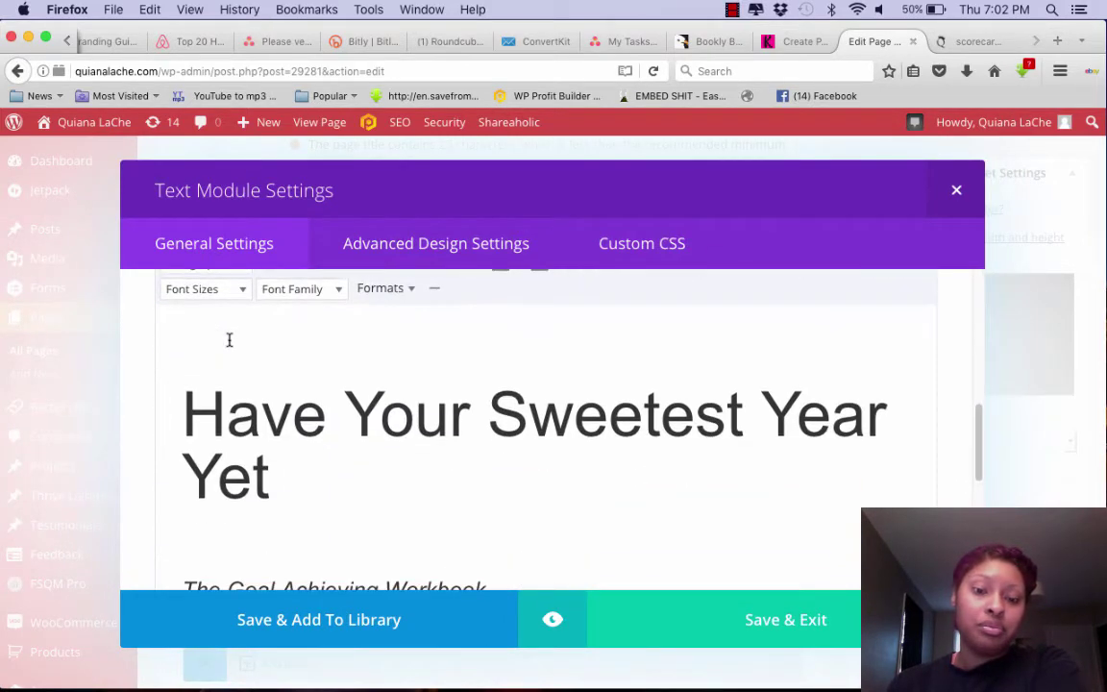
scroll(289, 413, down, 3)
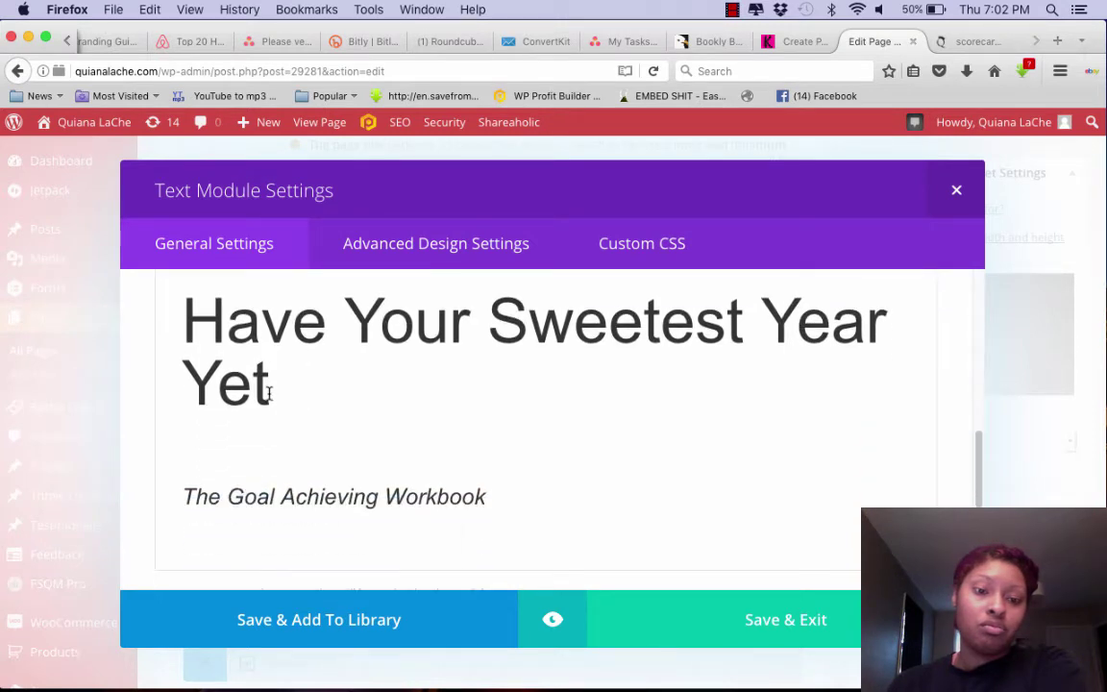
scroll(267, 389, down, 1)
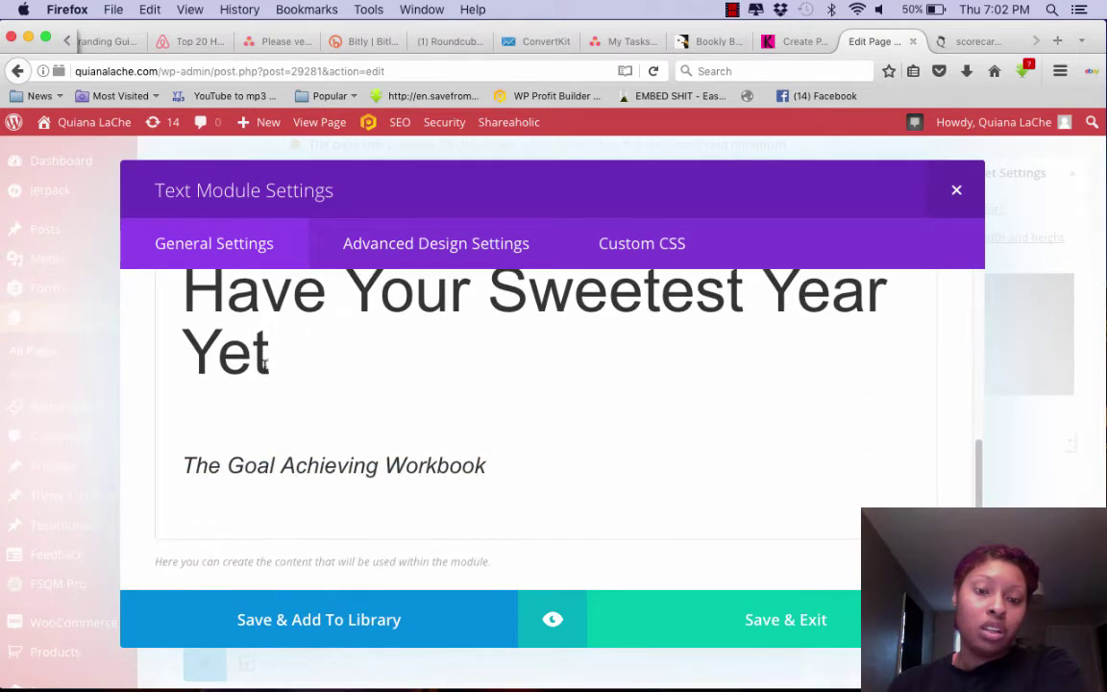
scroll(271, 362, up, 1)
drag(272, 365, 199, 308)
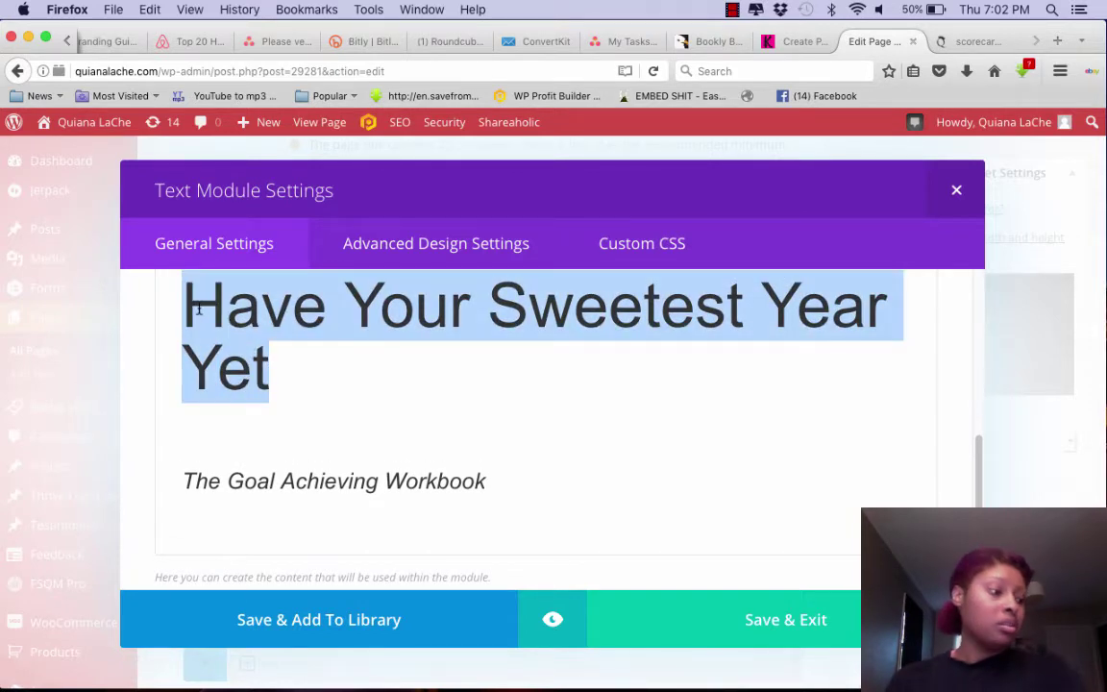
text(Daily )
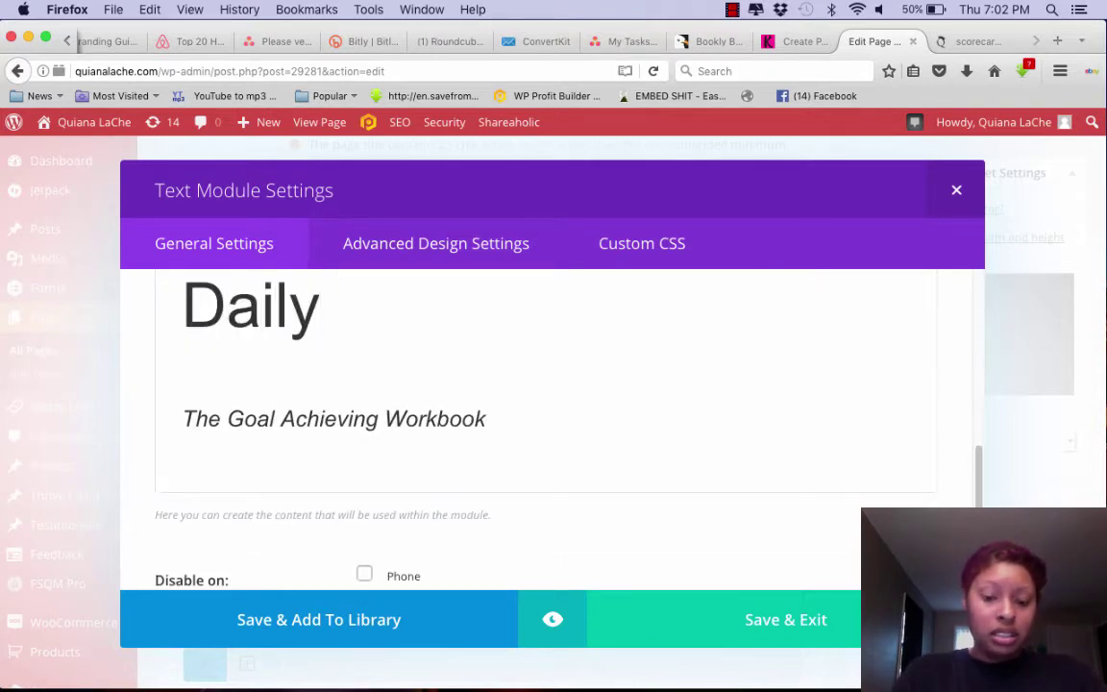
text(Bra)
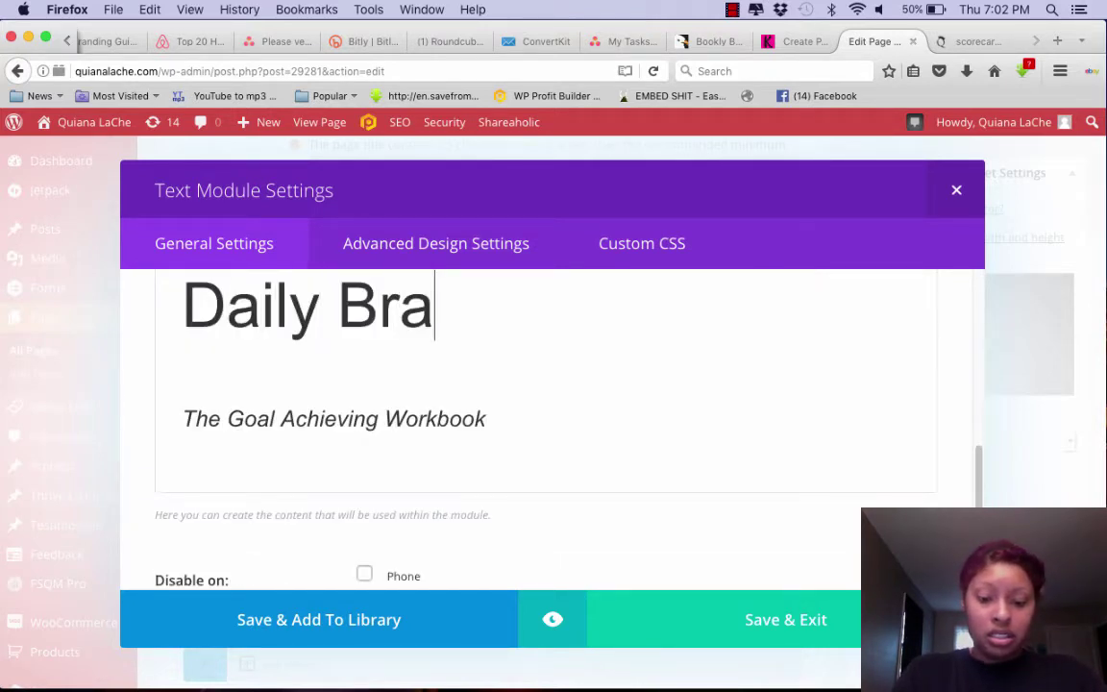
text(nd Vis)
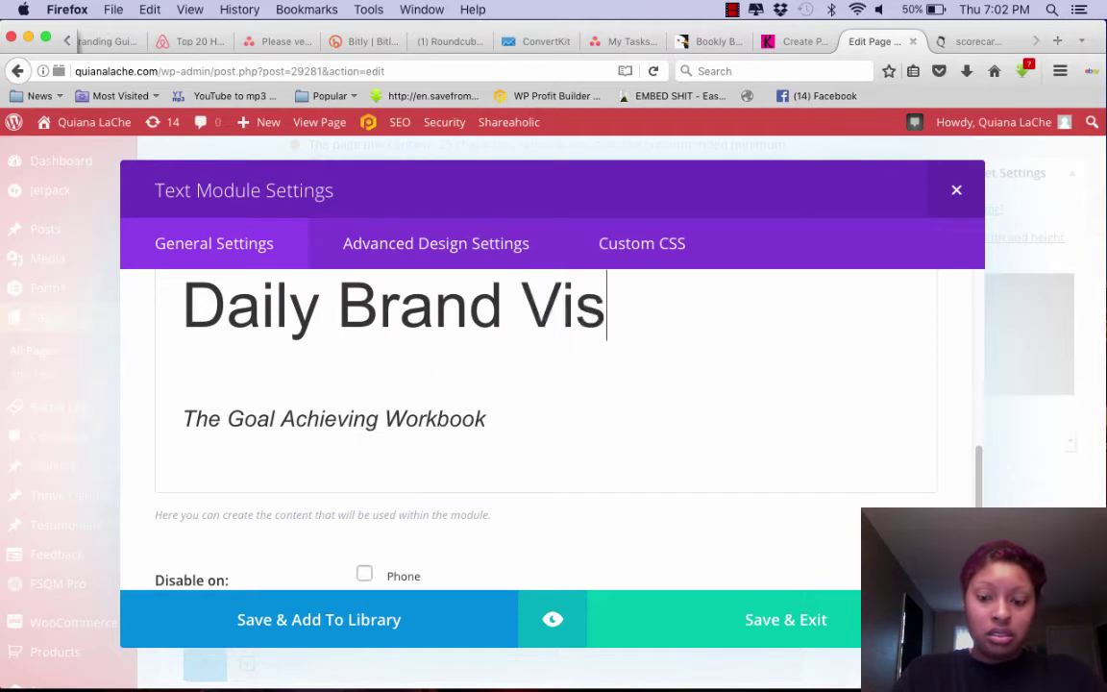
text(ibili)
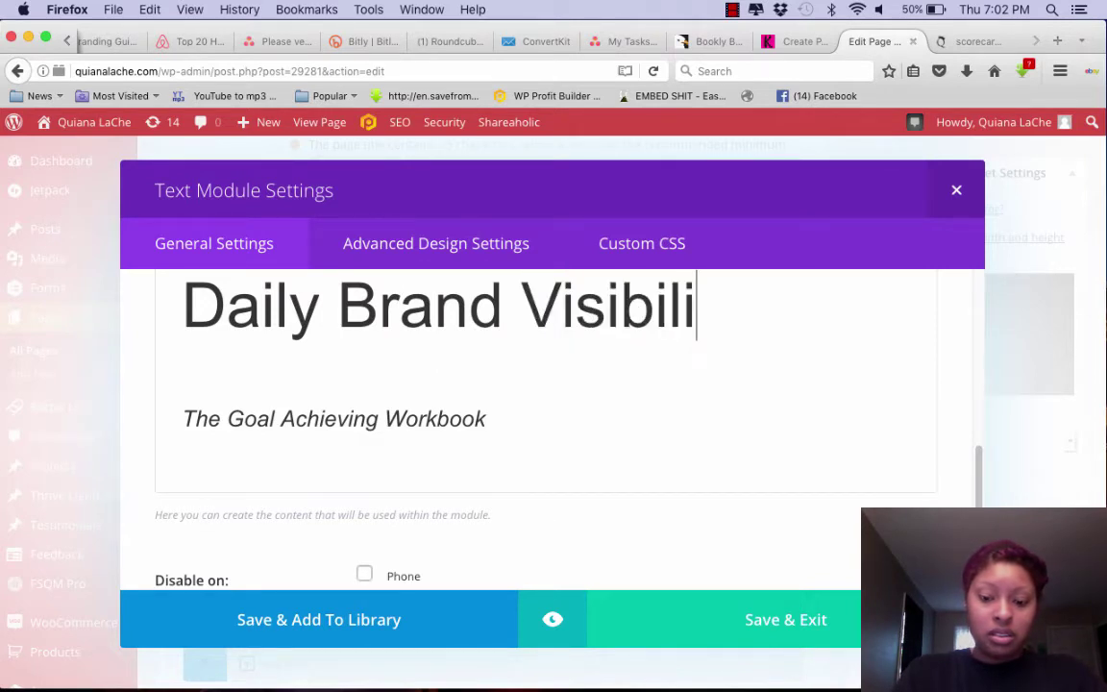
text(ty)
key(BackSpace)
text(y Score)
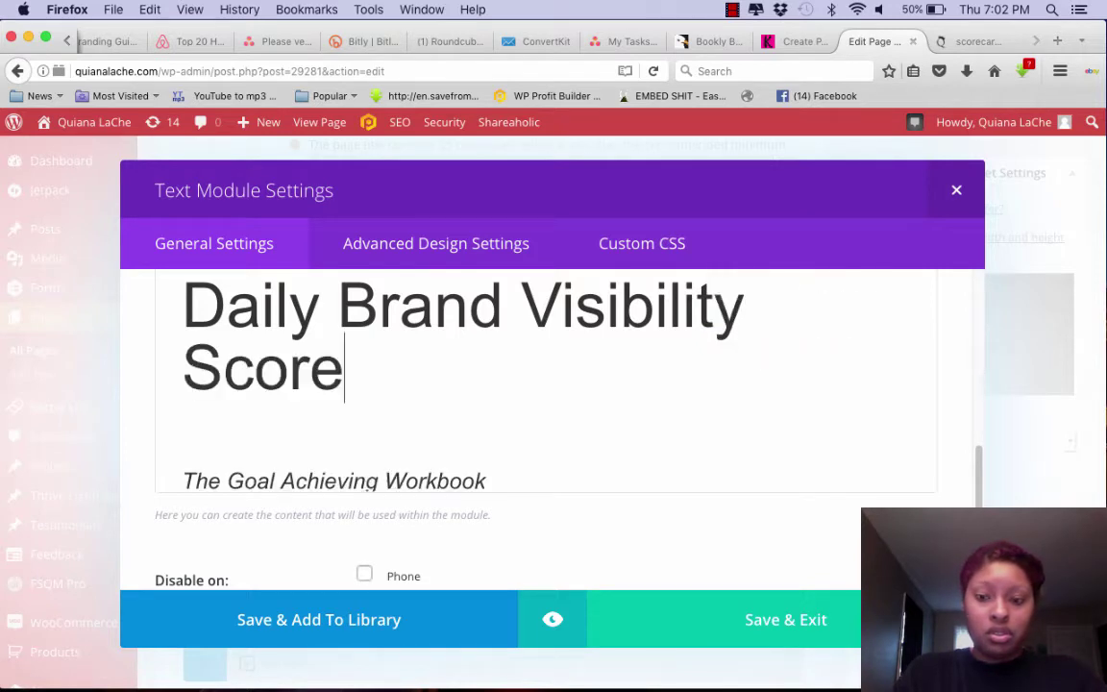
text( Card)
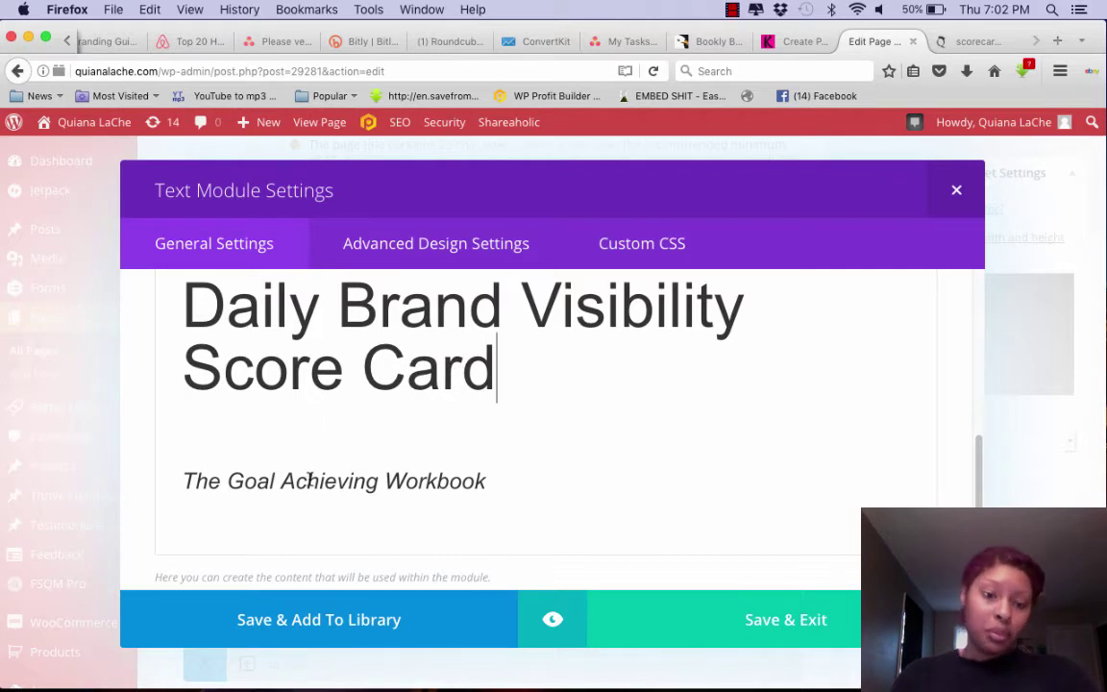
Step: Replace the italic subheadline under the main headline with "The Ultimate Tool To Help You Dramatically Increase Your Brands Visibility"
drag(484, 482, 189, 482)
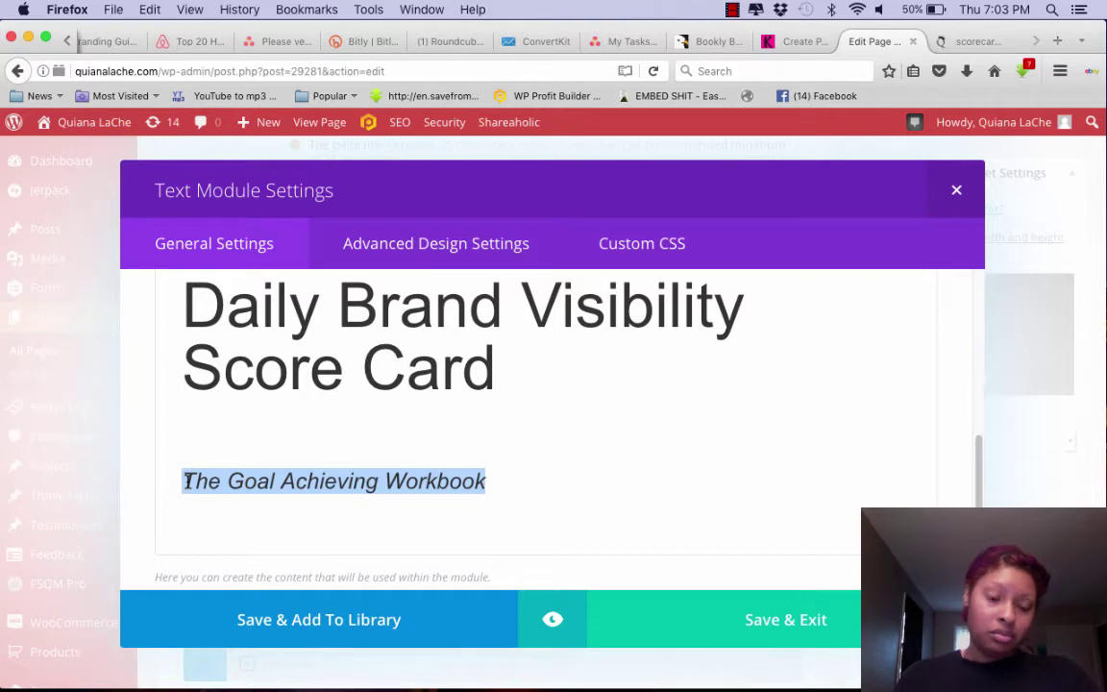
text(The )
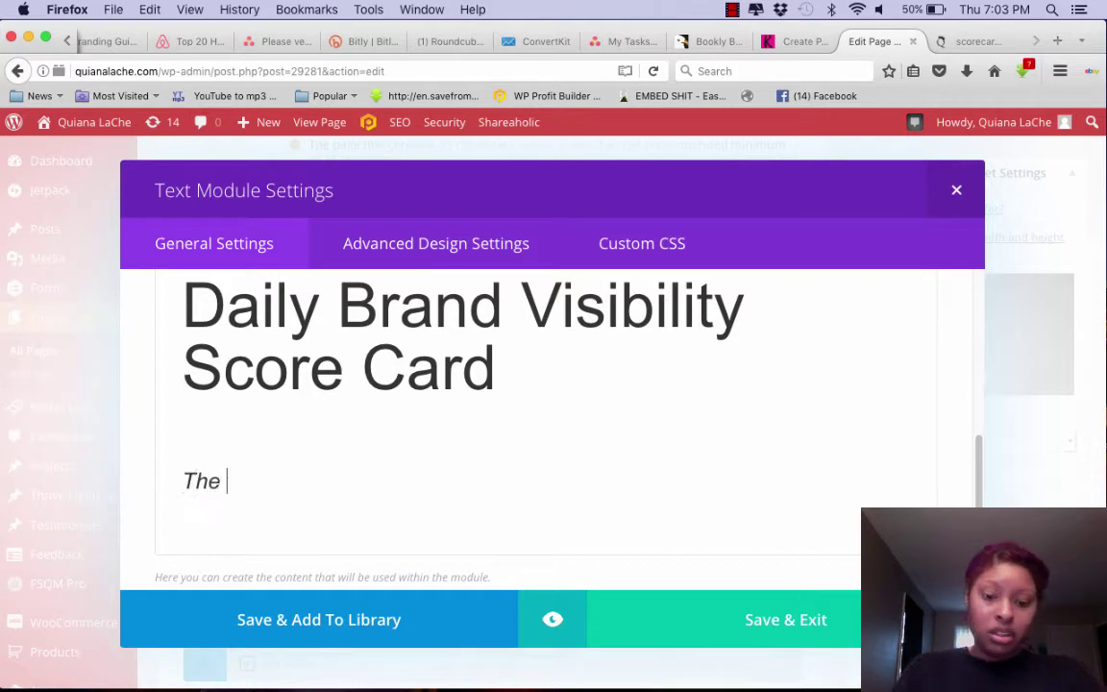
text(Ultomate)
key(BackSpace)
key(BackSpace)
key(BackSpace)
key(BackSpace)
key(BackSpace)
key(BackSpace)
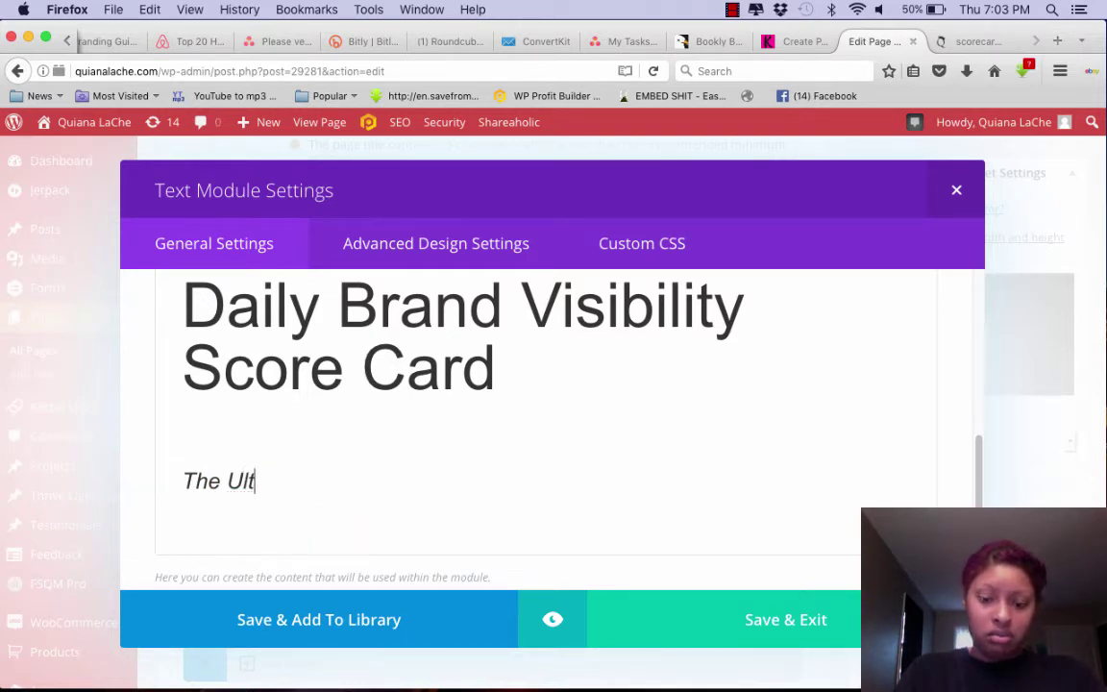
text(imate Tool )
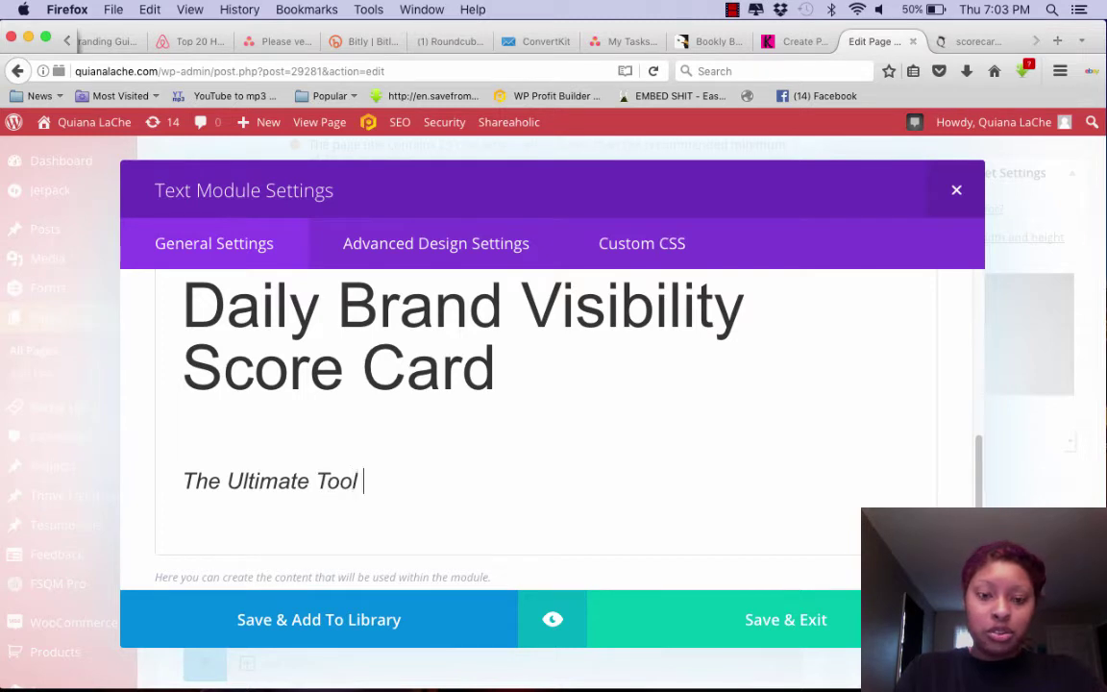
text(F)
key(BackSpace)
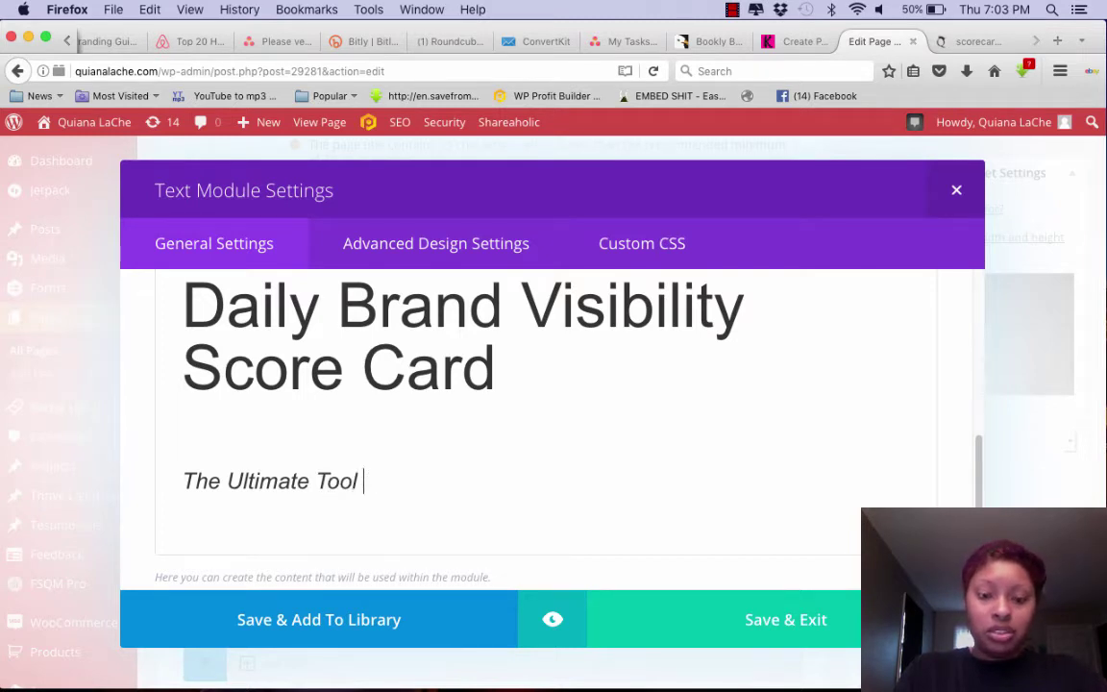
text(To)
text( Help Yo)
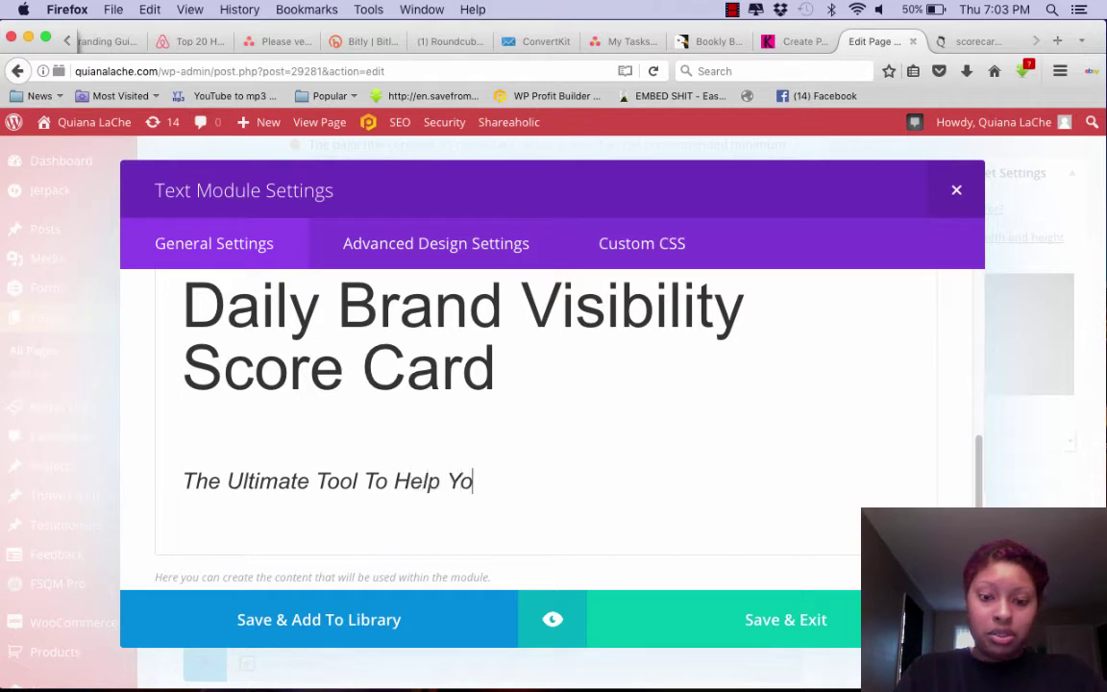
text(u Dram)
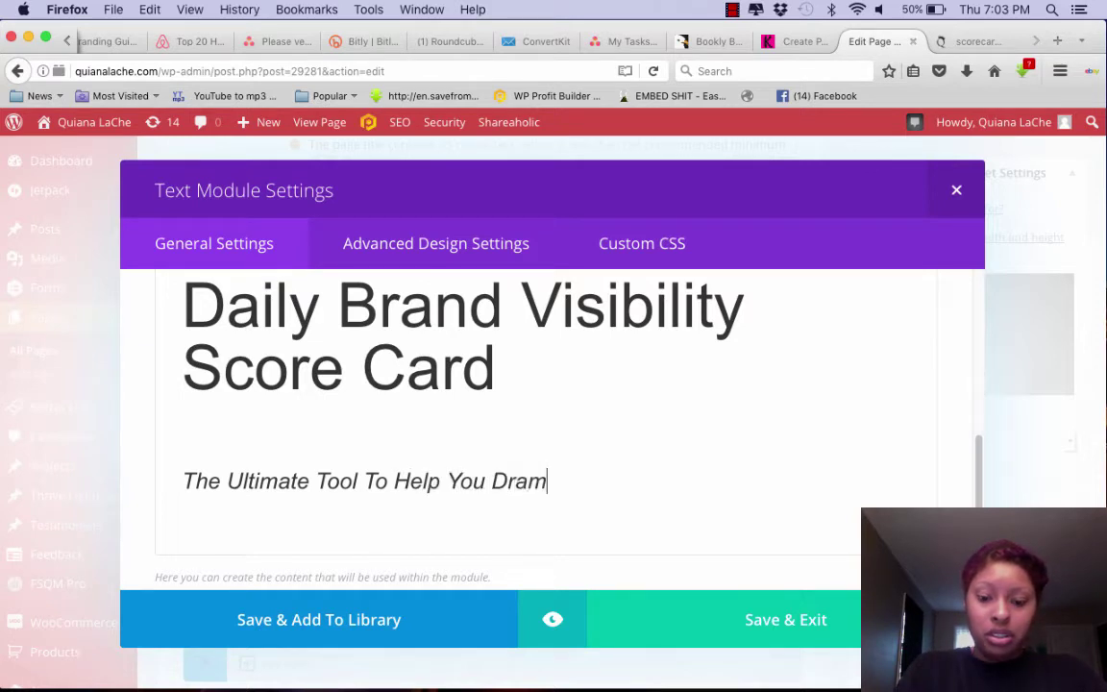
text(atica)
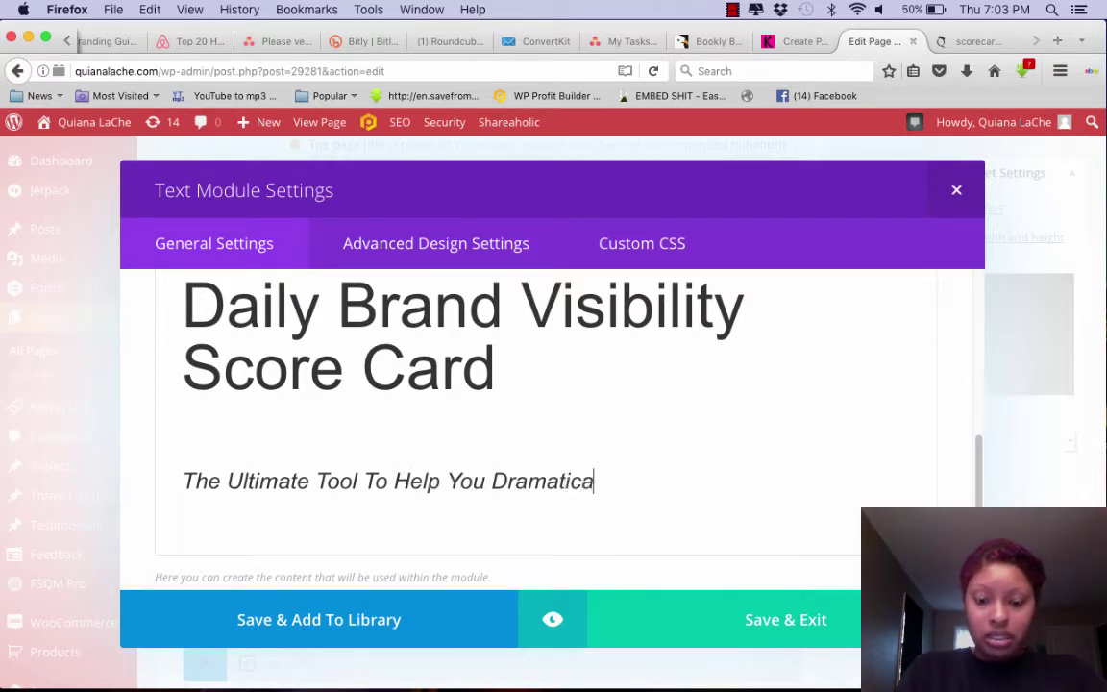
text(lly )
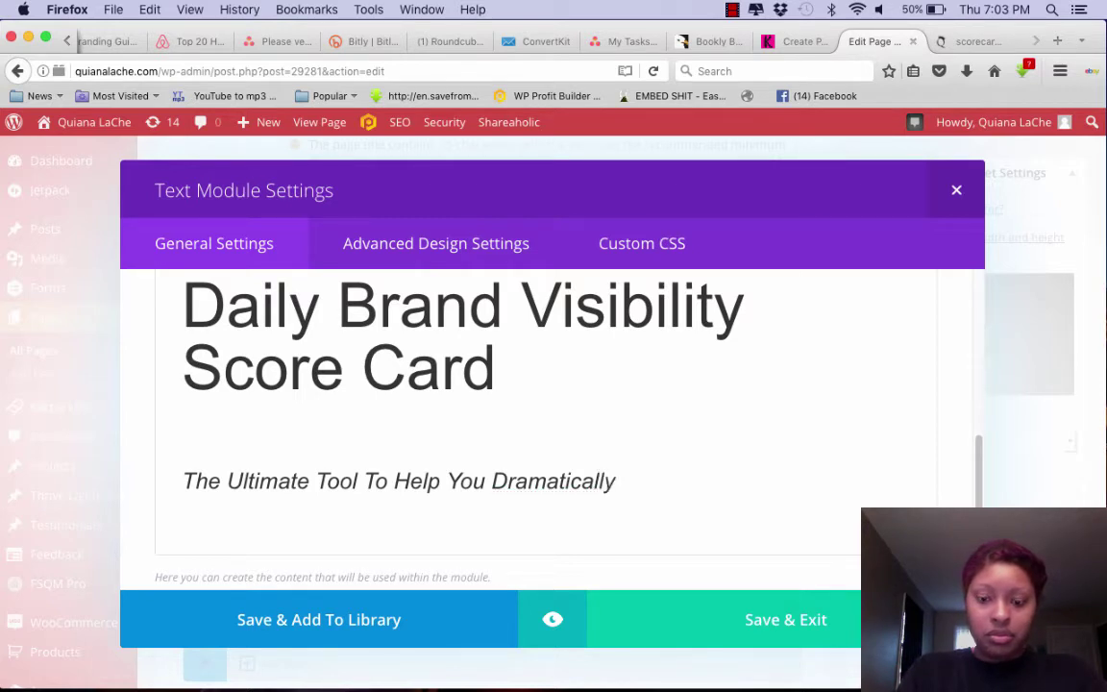
text(Increase )
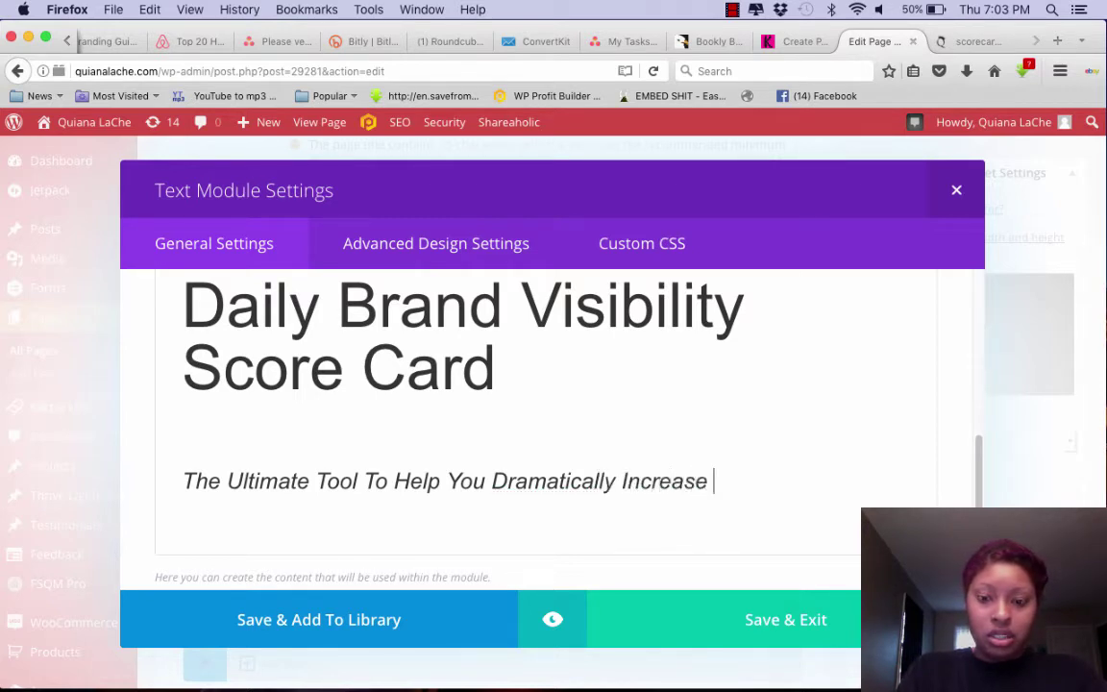
text(Your Br)
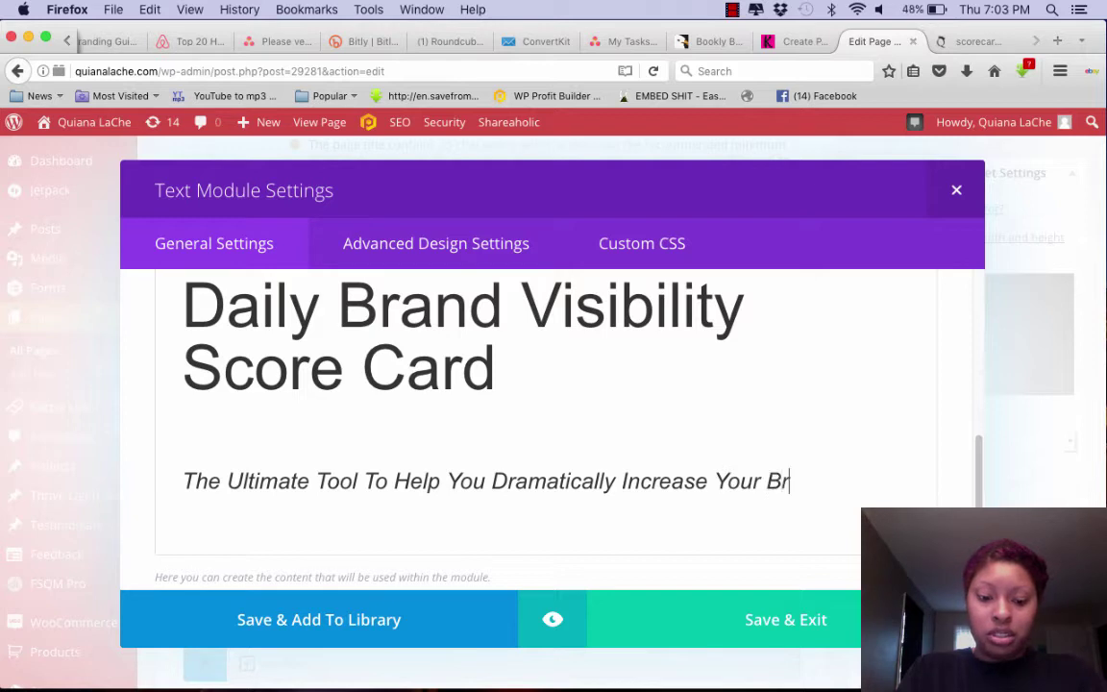
text(ands )
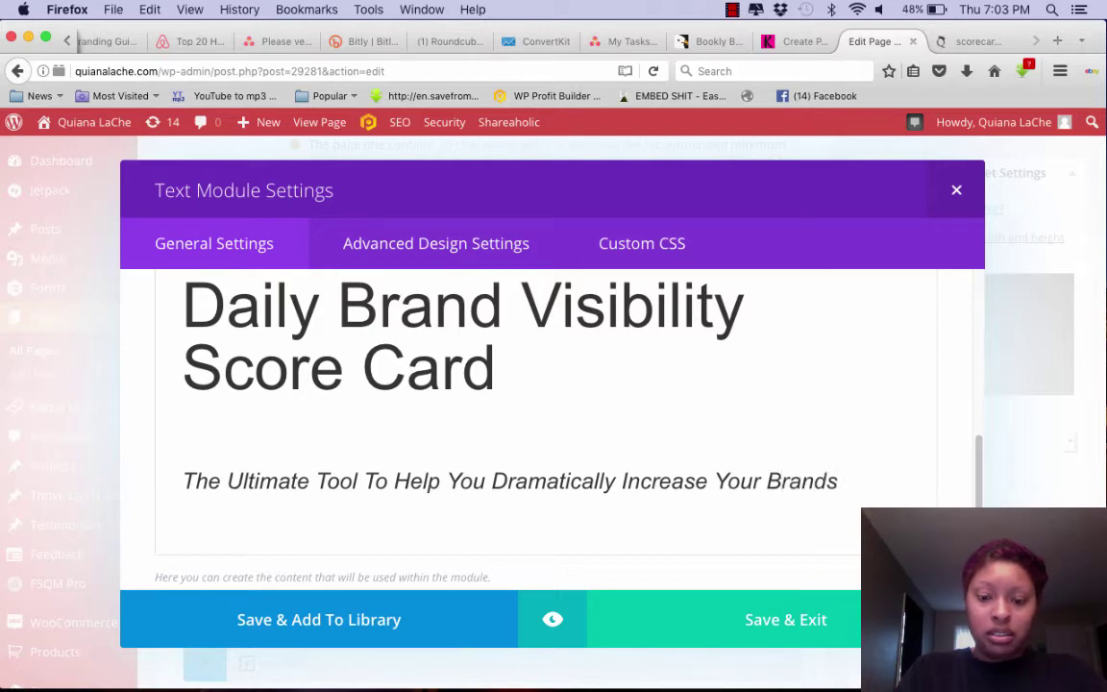
text(Visibility)
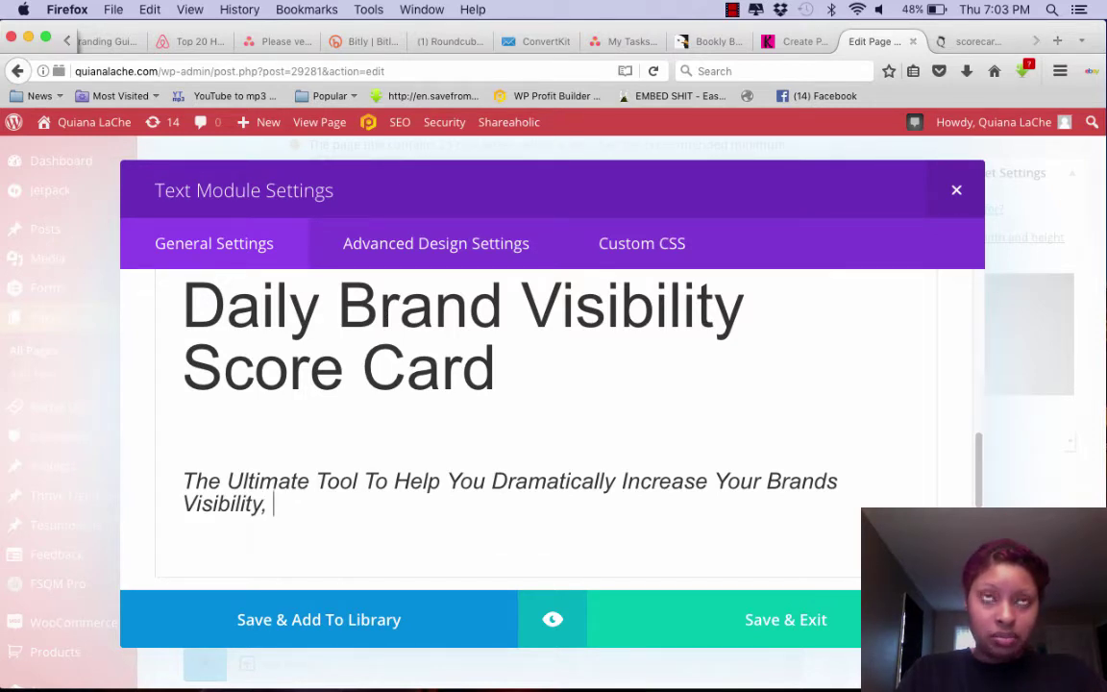
Step: Extend the subheadline with ", Attract Your Perfect Clients, And Position You As The Expert You Are!" and save the Text module
text(, Attract Your le)
key(BackSpace)
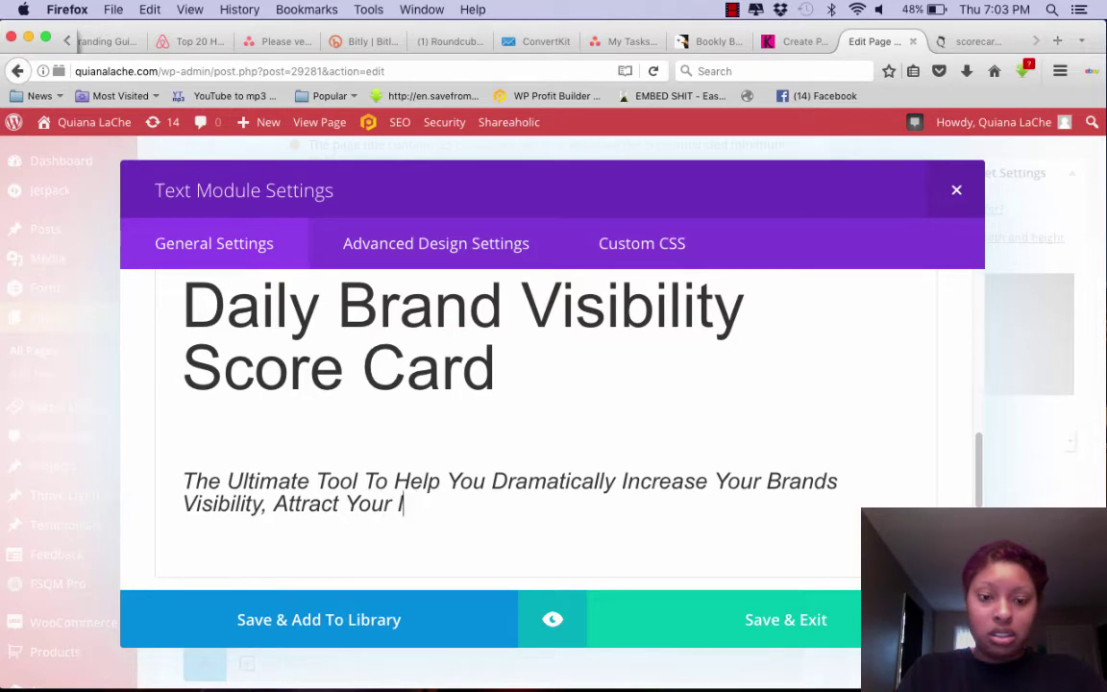
key(BackSpace)
text(Perfec)
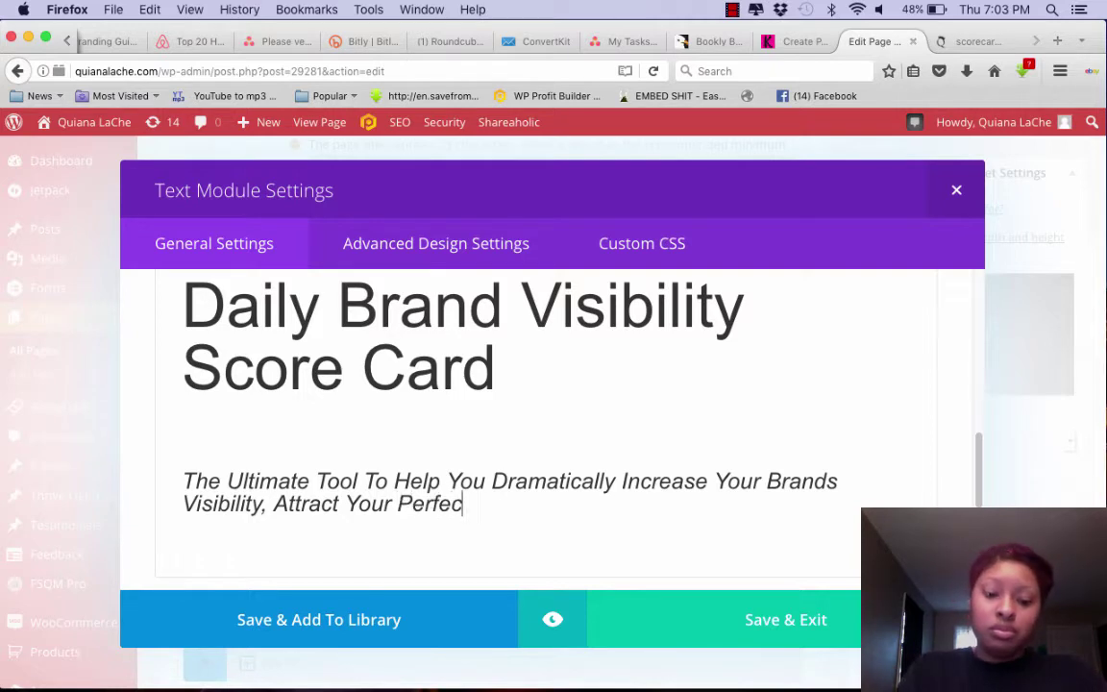
text(t Clients, And)
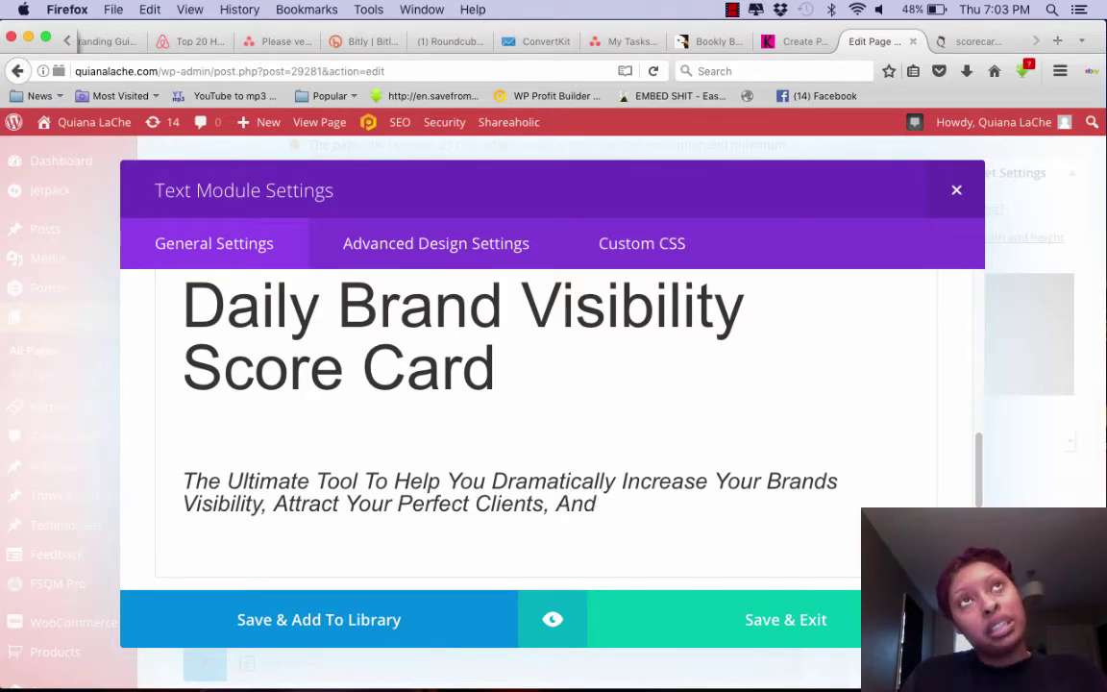
text( Positio)
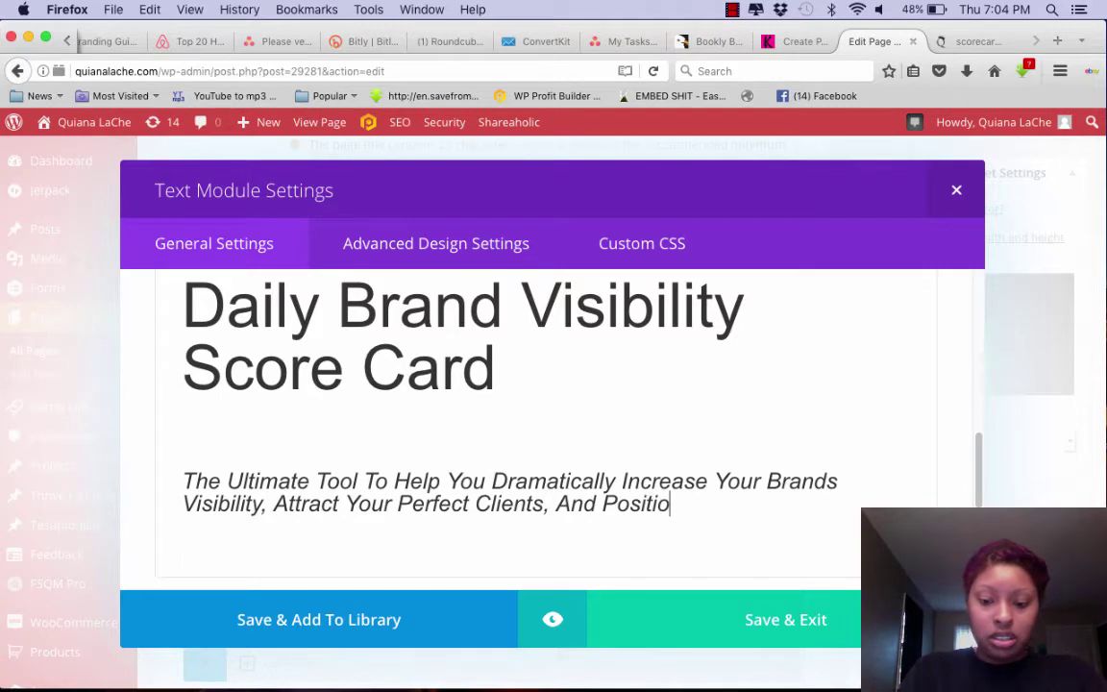
text(n You )
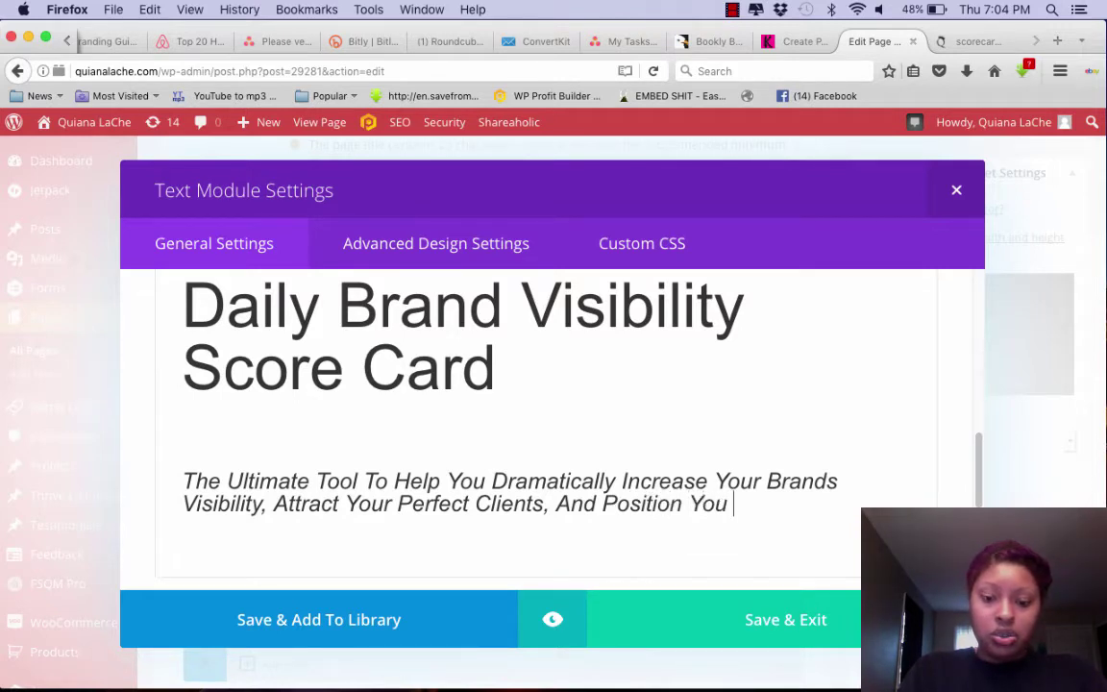
text(As The )
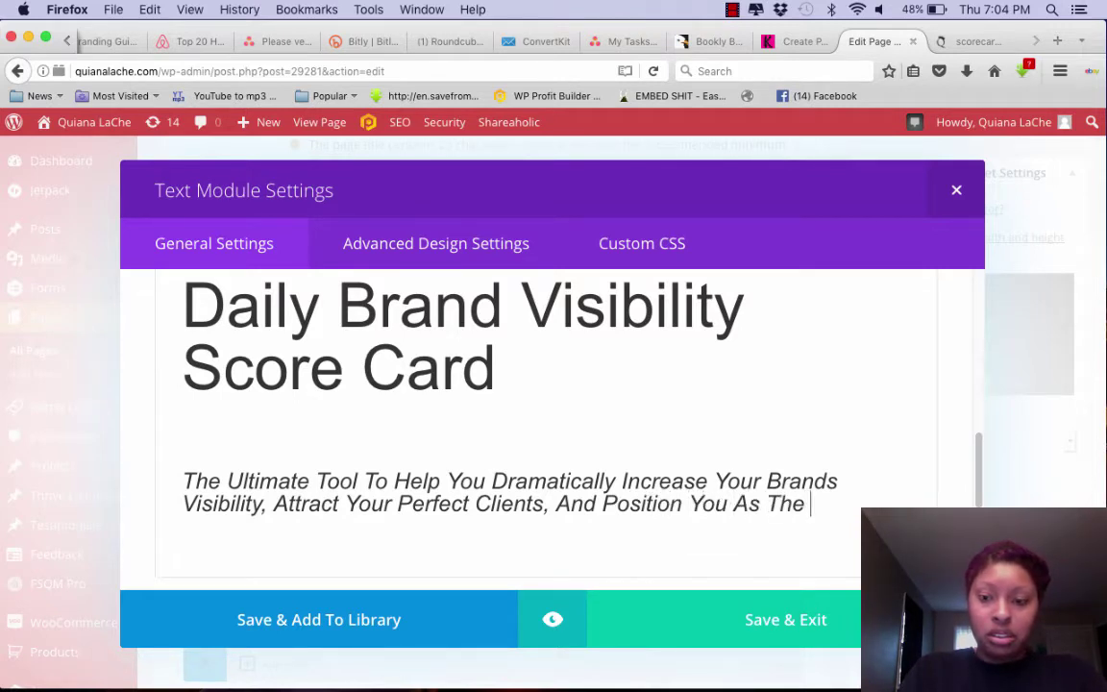
text(Expert You Are!)
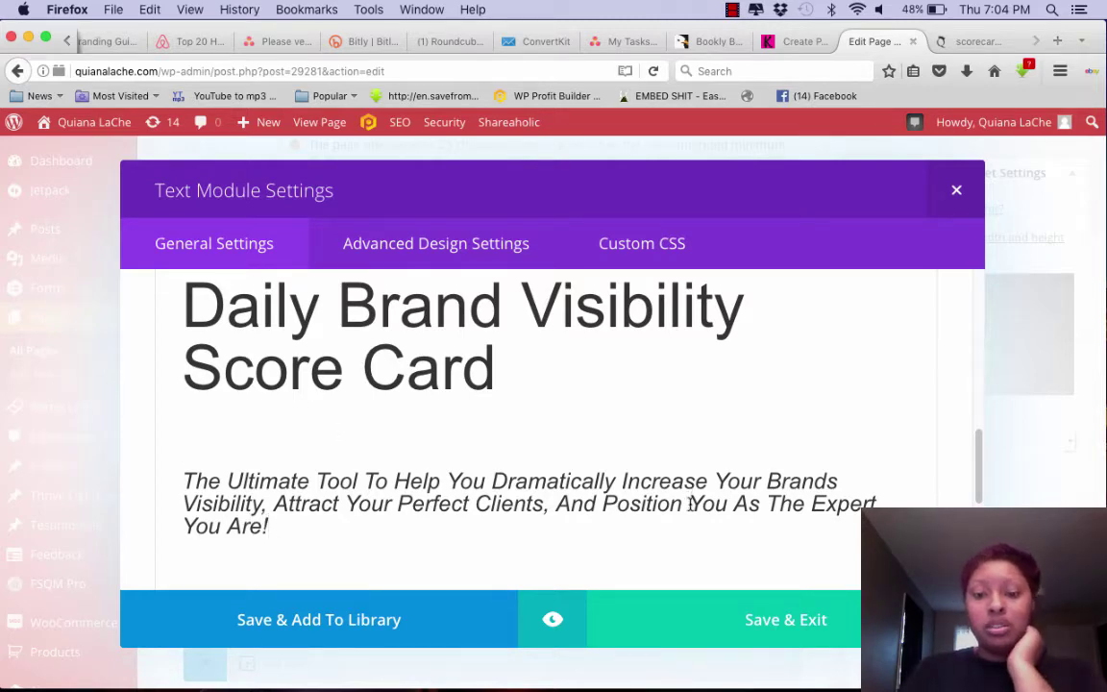
click(738, 615)
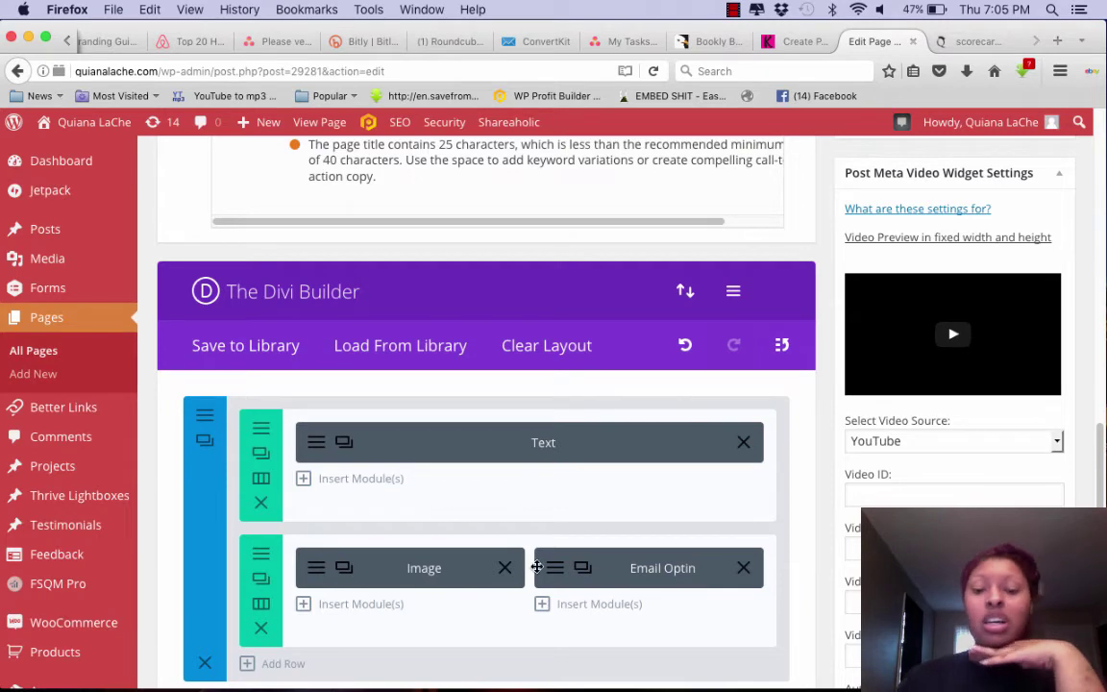
Step: Delete the Email Optin module from the second row and insert a Text module in its place
scroll(700, 549, down, 2)
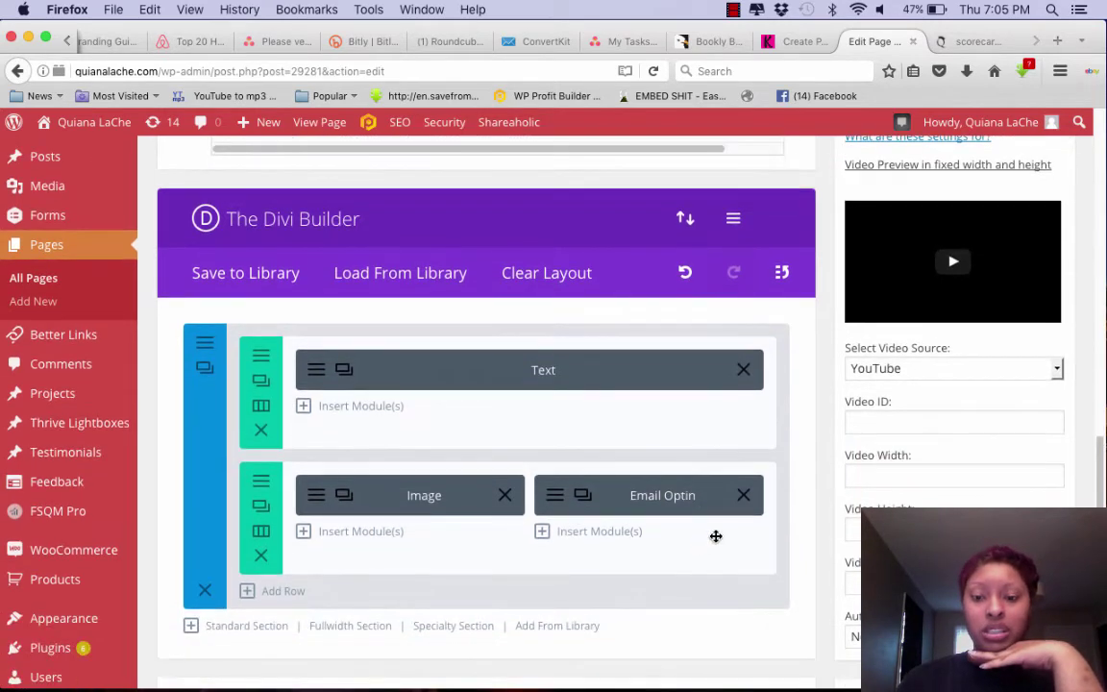
click(744, 496)
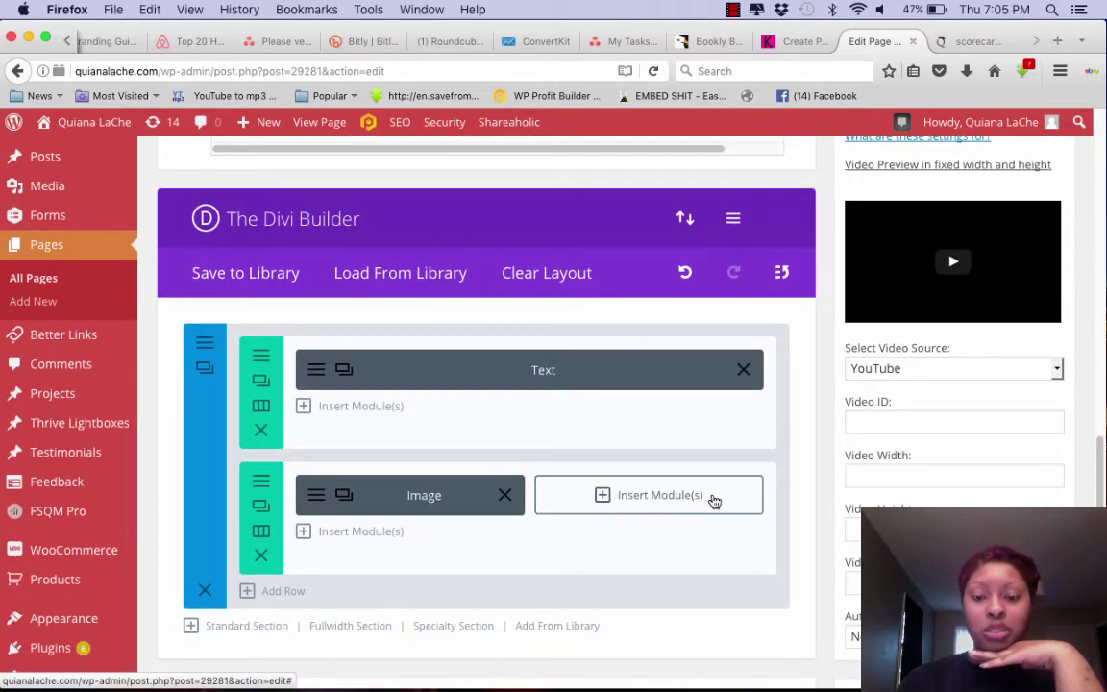
click(712, 496)
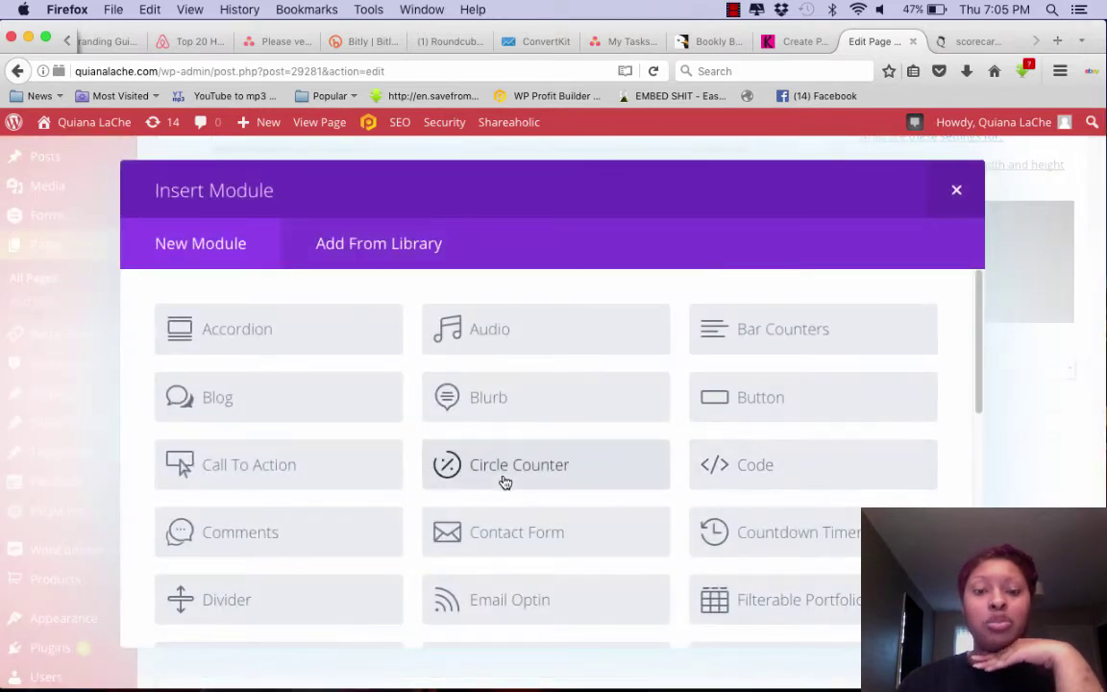
scroll(419, 482, down, 3)
scroll(419, 483, down, 3)
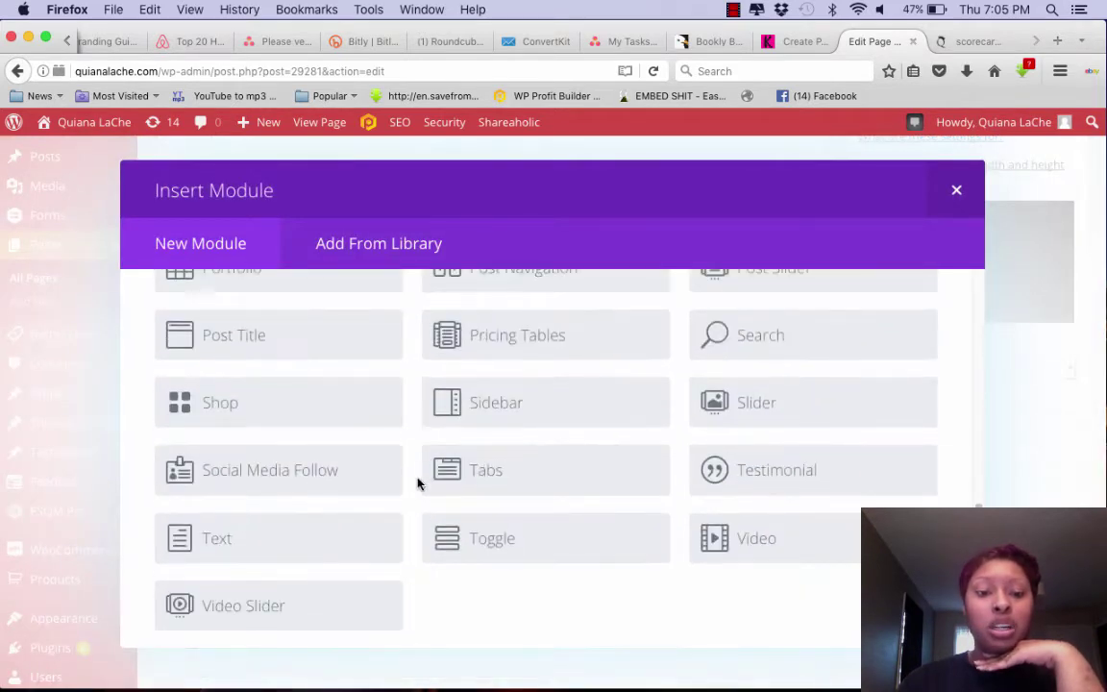
click(343, 539)
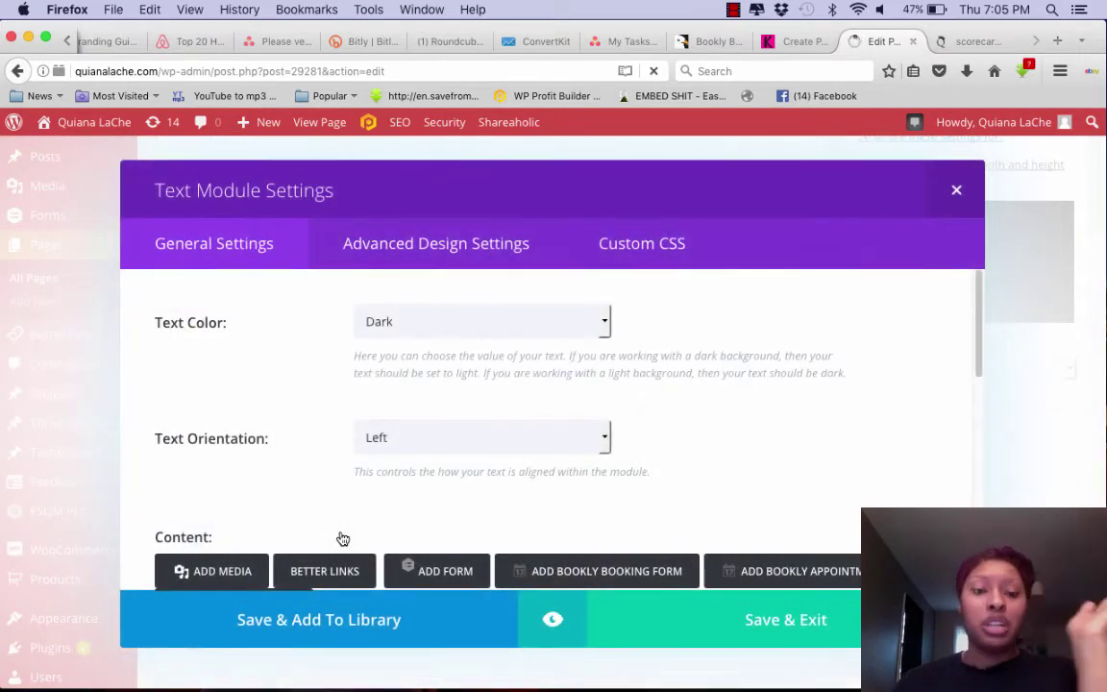
Step: Enter the shortcode [et_bloom_inline optin_id="optin_3"] as the new Text module's content and save the module
scroll(136, 409, down, 2)
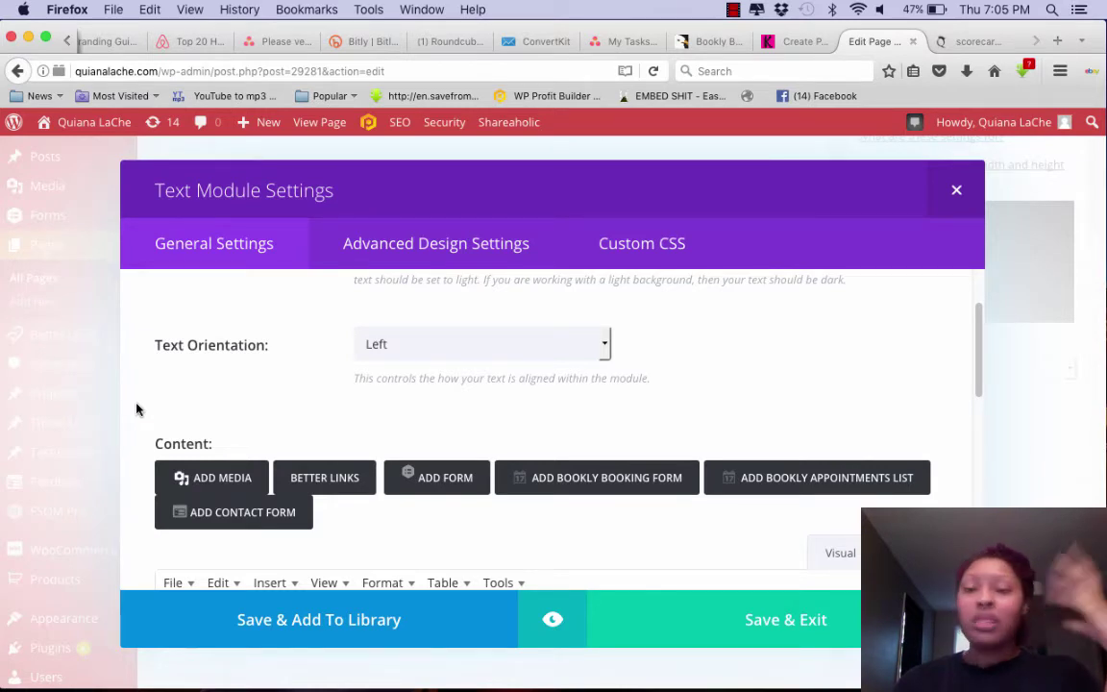
scroll(137, 410, down, 1)
scroll(137, 409, down, 5)
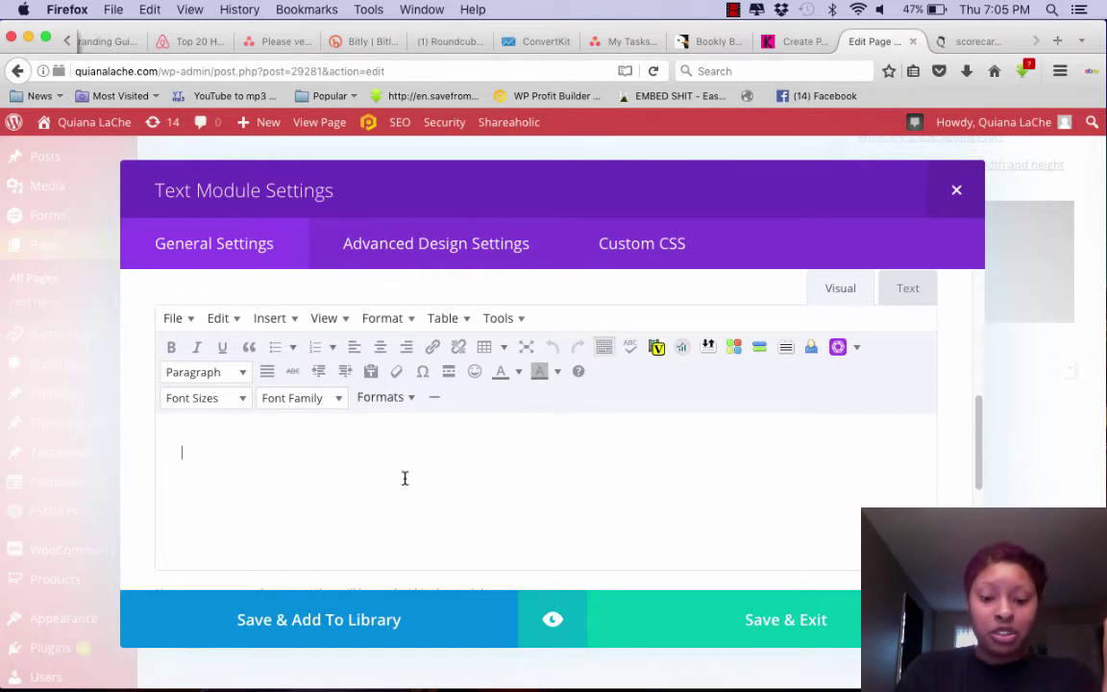
text([et_bloom_inline optin_id="optin_3"])
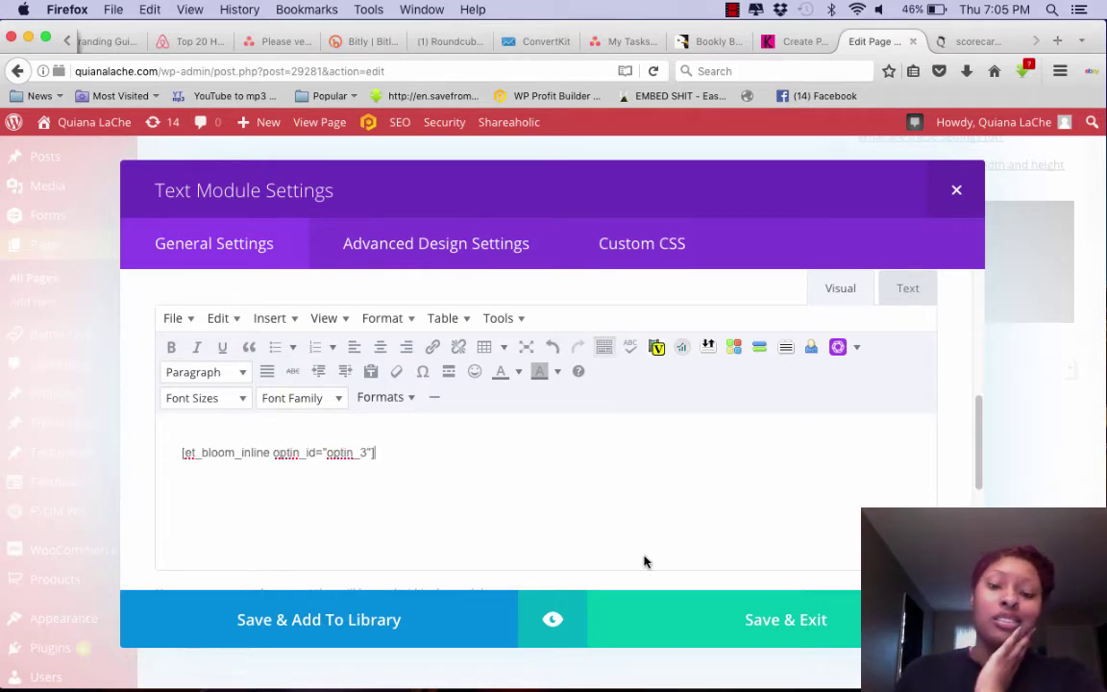
click(711, 618)
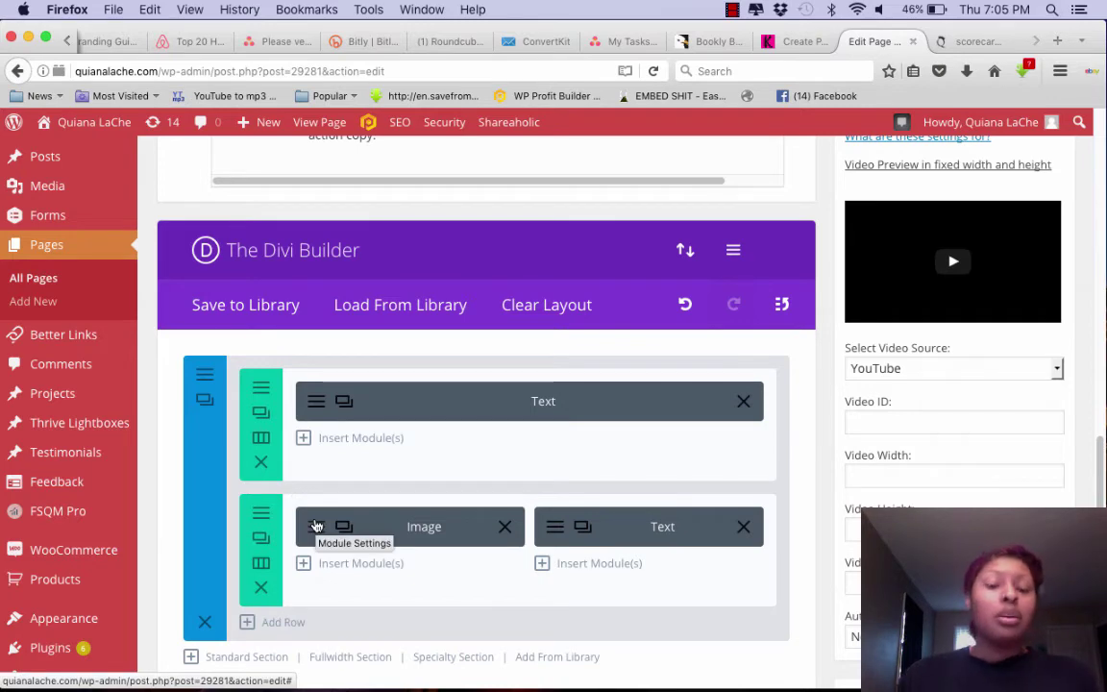
Step: Delete the Image module from the second row, leaving its column empty
click(504, 526)
click(411, 528)
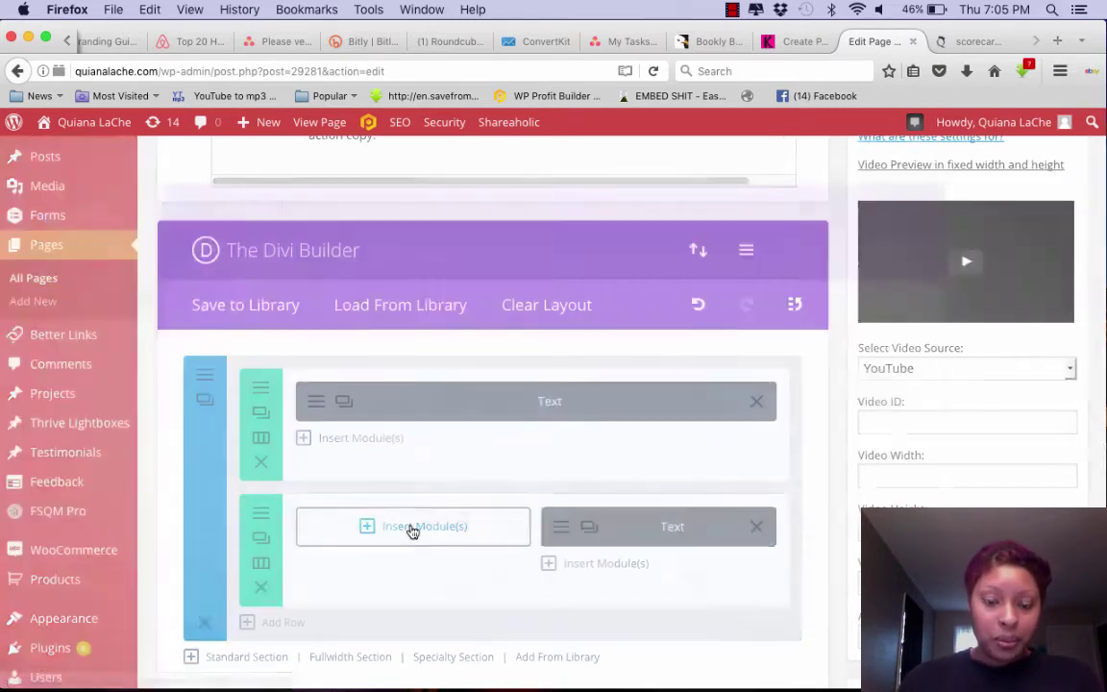
mouse_move(944, 149)
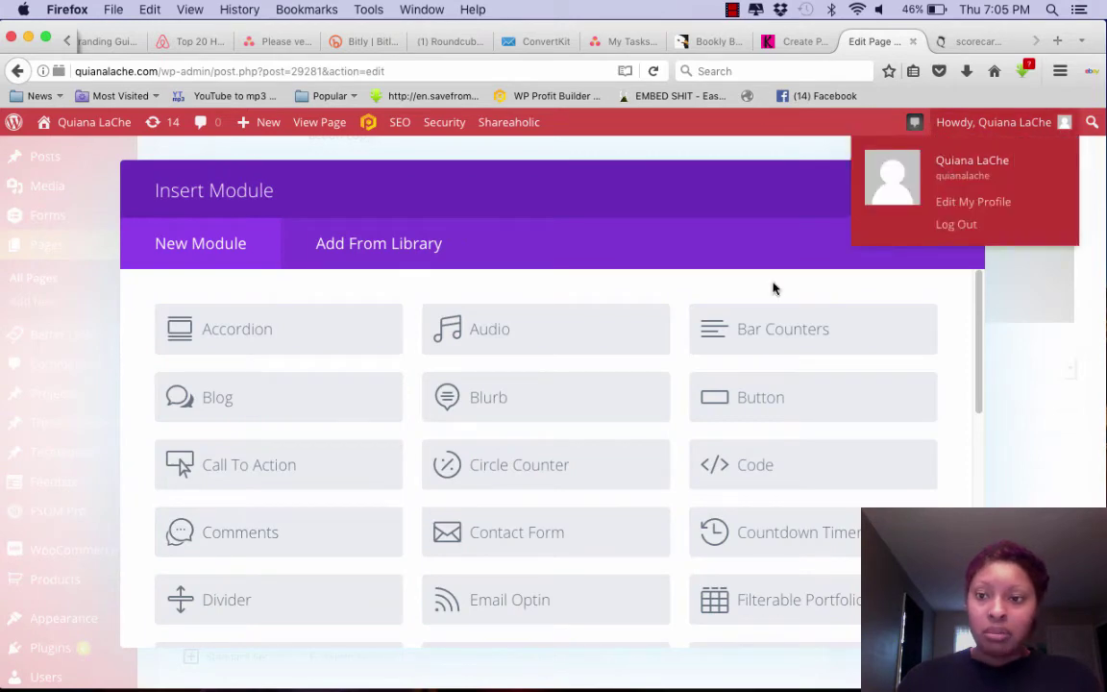
click(954, 190)
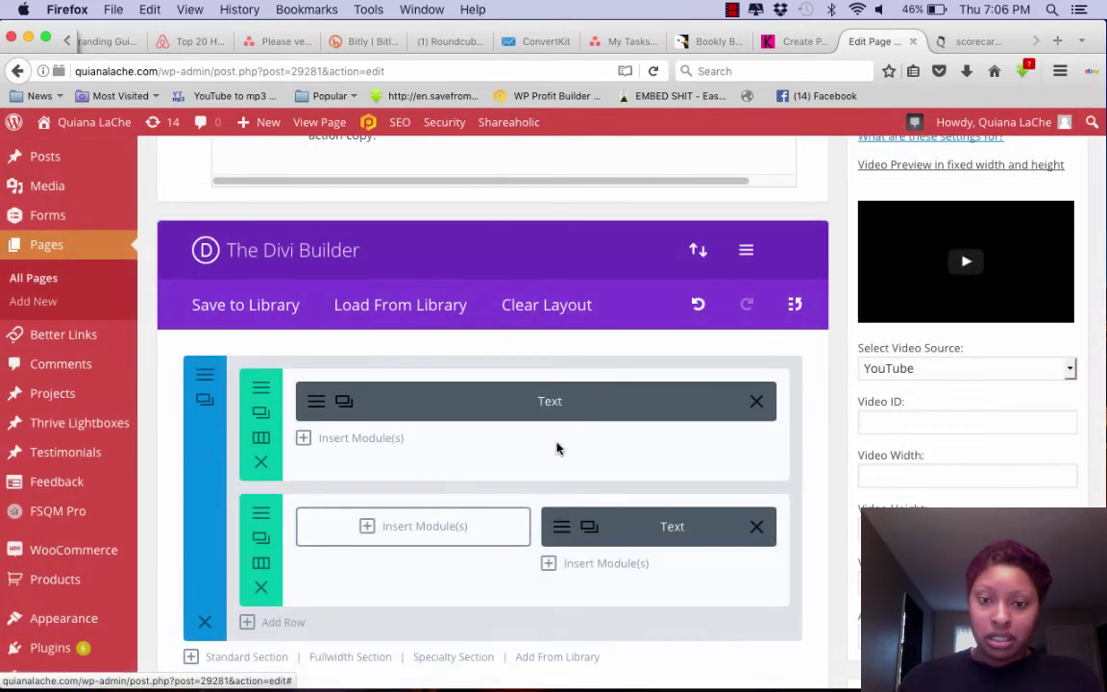
Step: Set the admin label of the second row's shortcode Text module to "Opti-in Form" and save the module
click(557, 528)
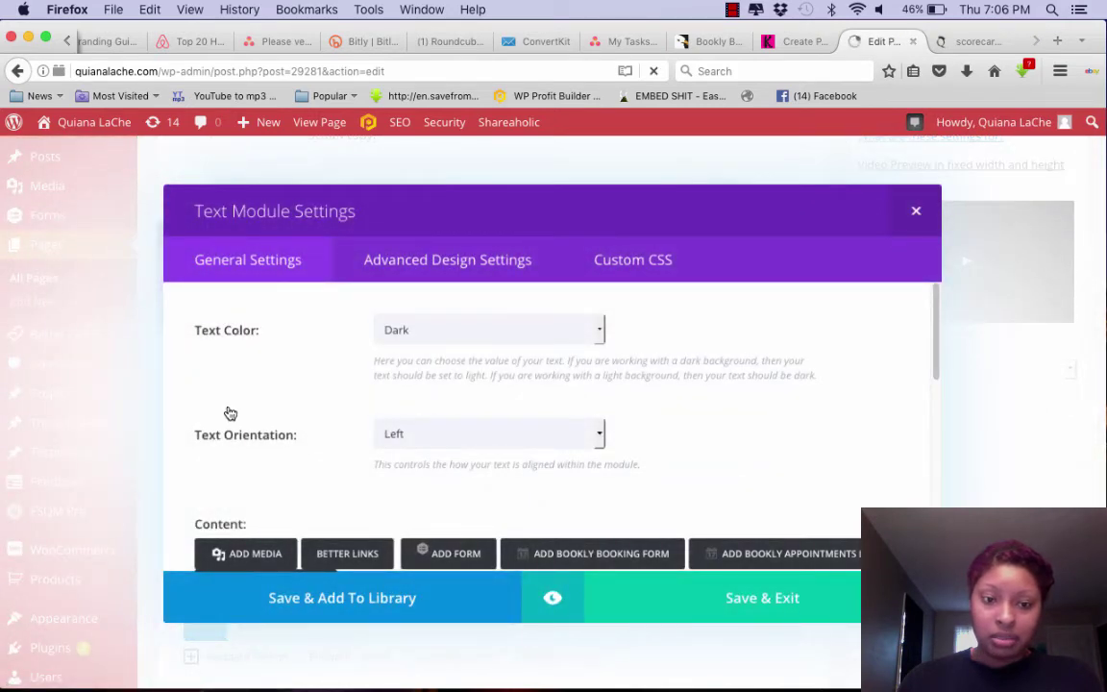
scroll(226, 418, down, 10)
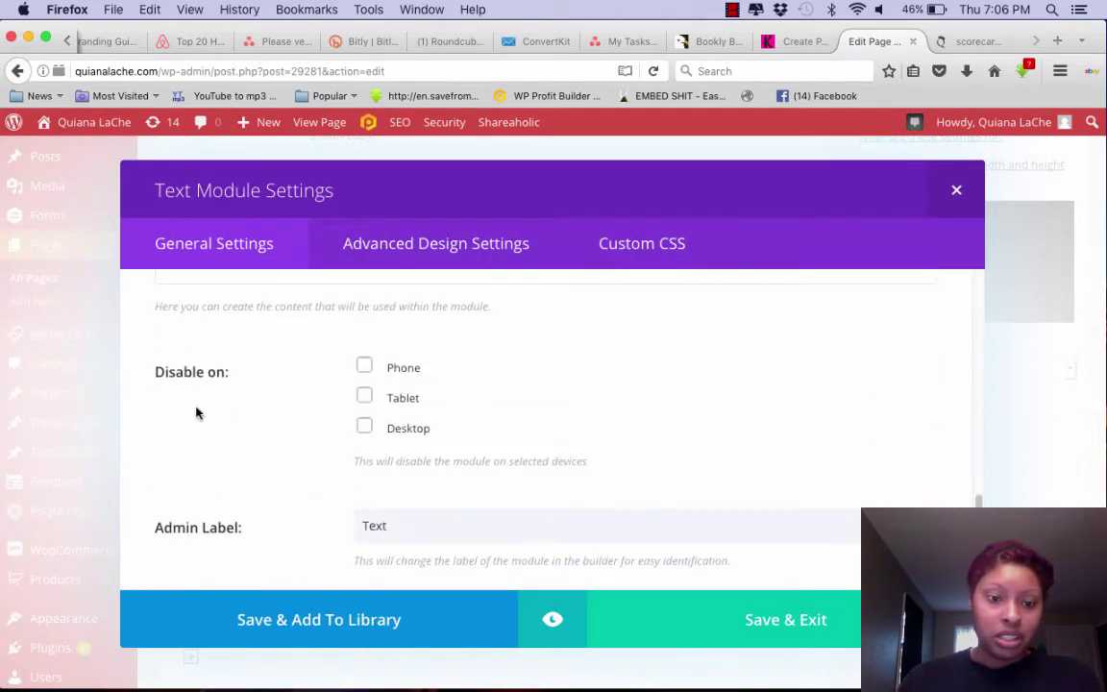
drag(410, 524, 349, 520)
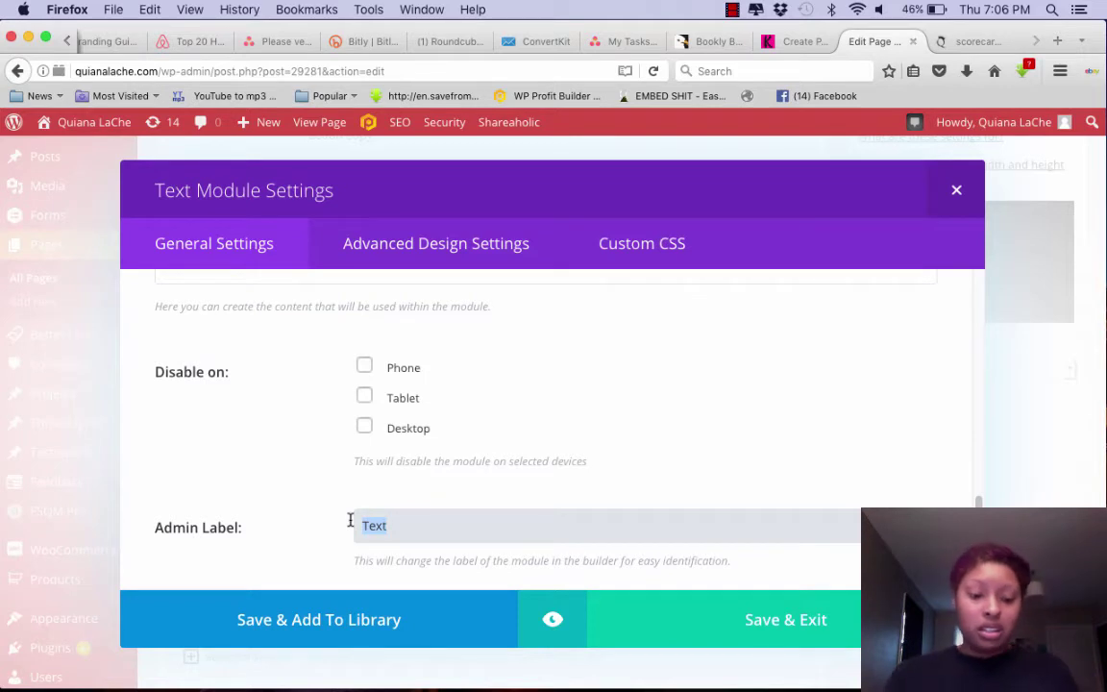
text(Opt-in Form)
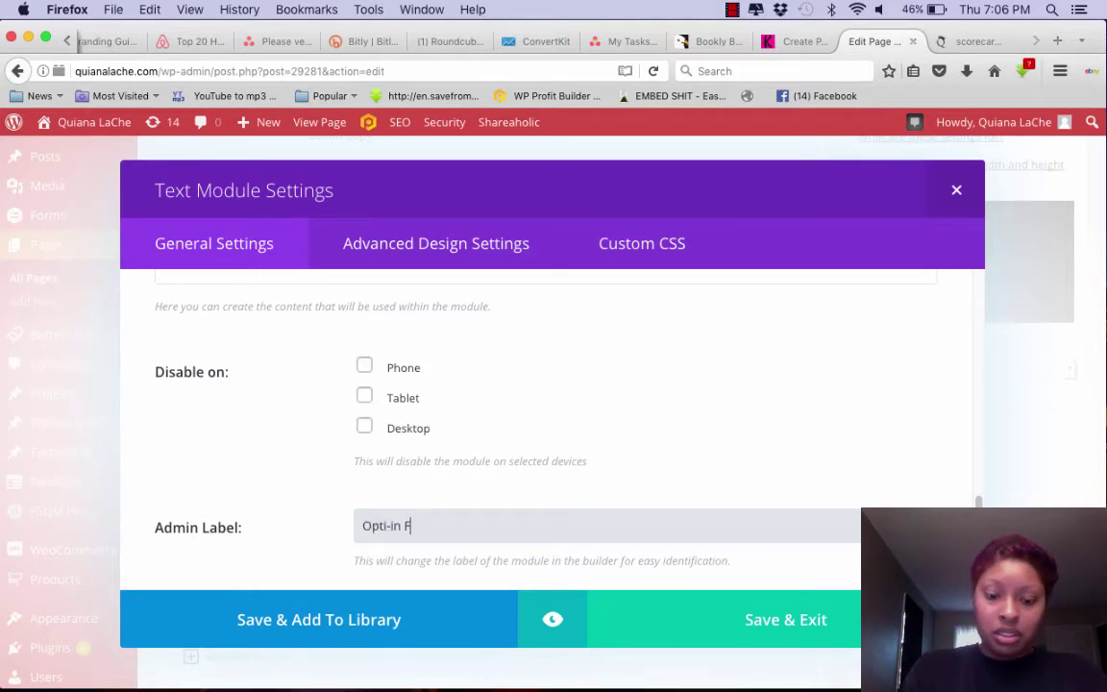
click(774, 625)
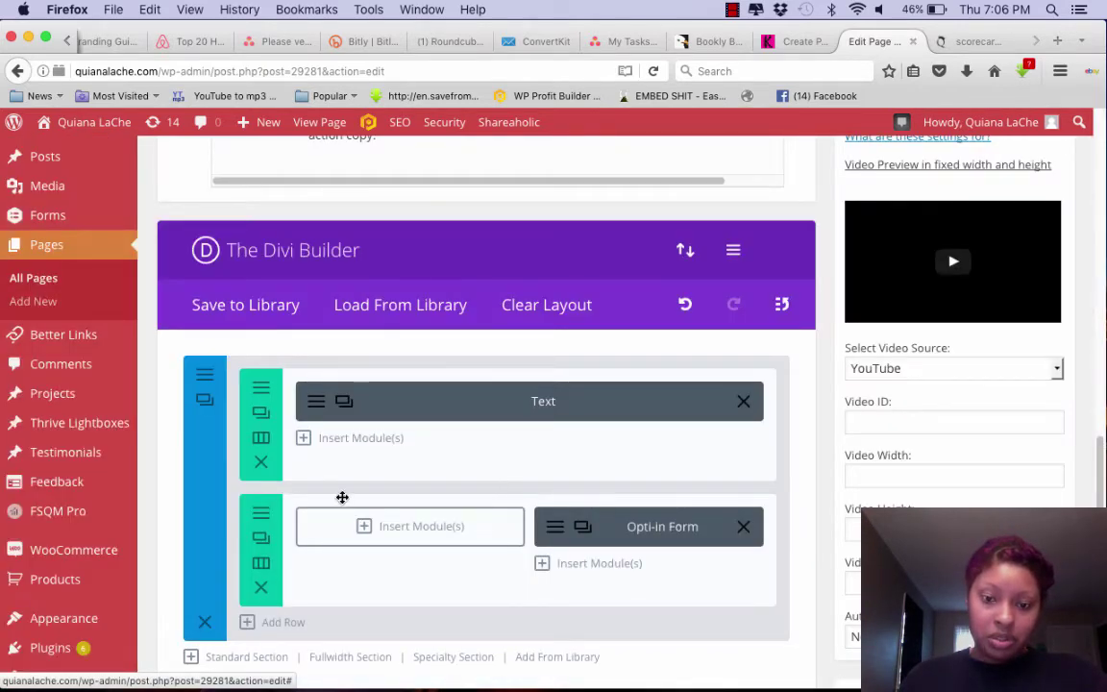
Step: Insert a Text module in the second row's empty column with its text orientation set to Justified
click(360, 526)
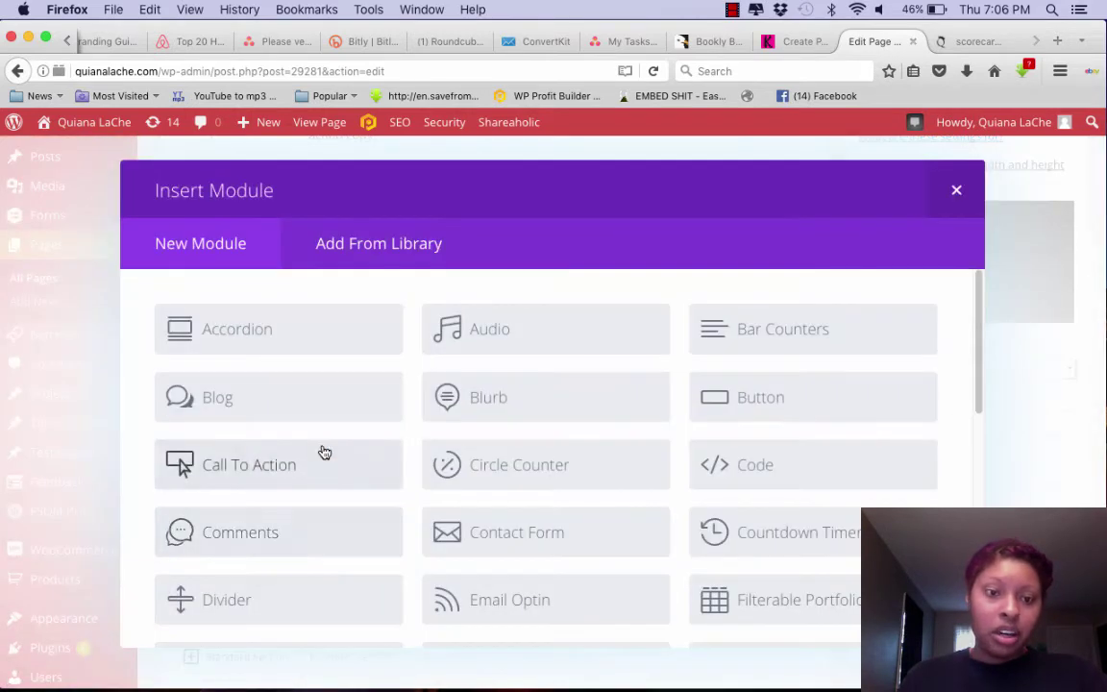
scroll(410, 440, down, 5)
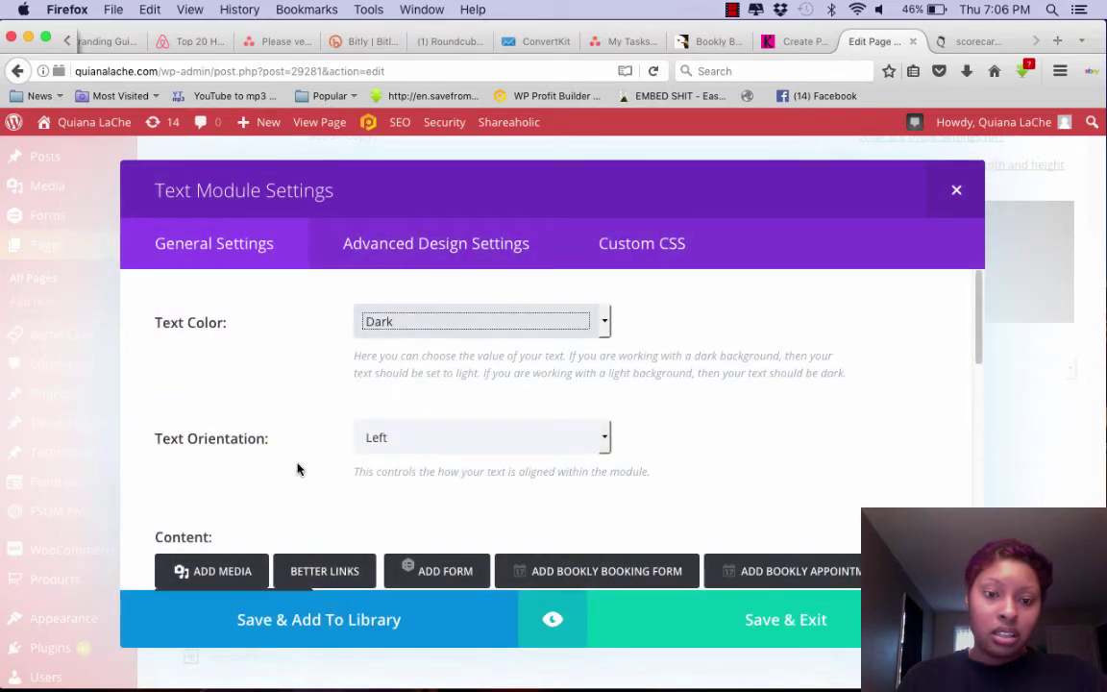
scroll(297, 469, down, 1)
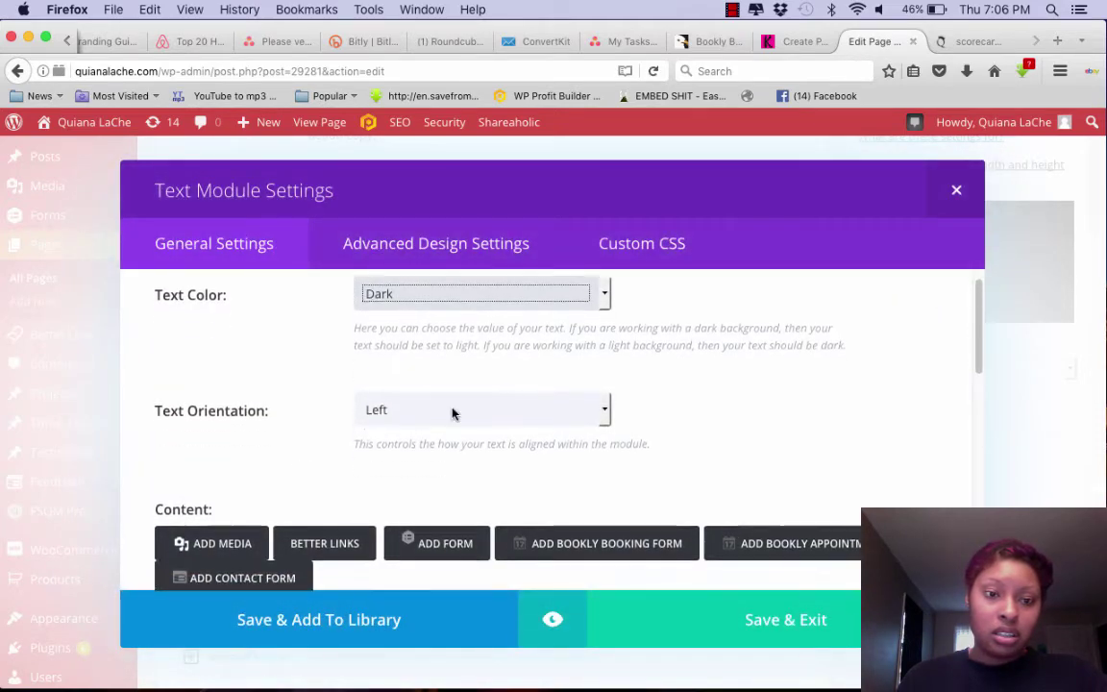
click(604, 409)
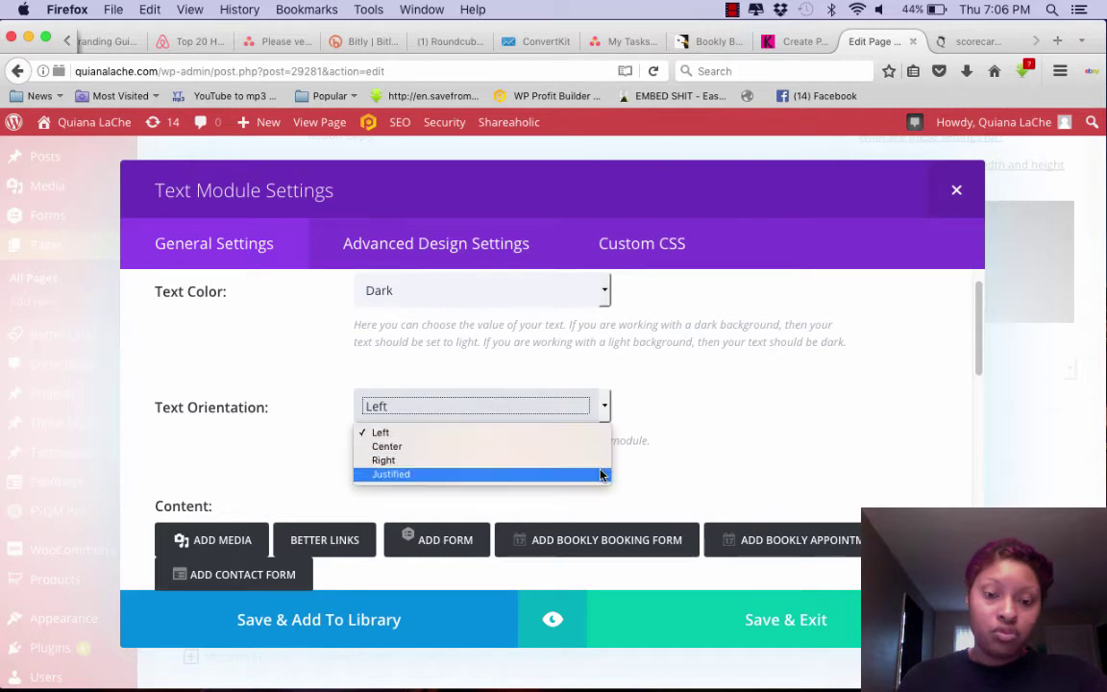
click(598, 474)
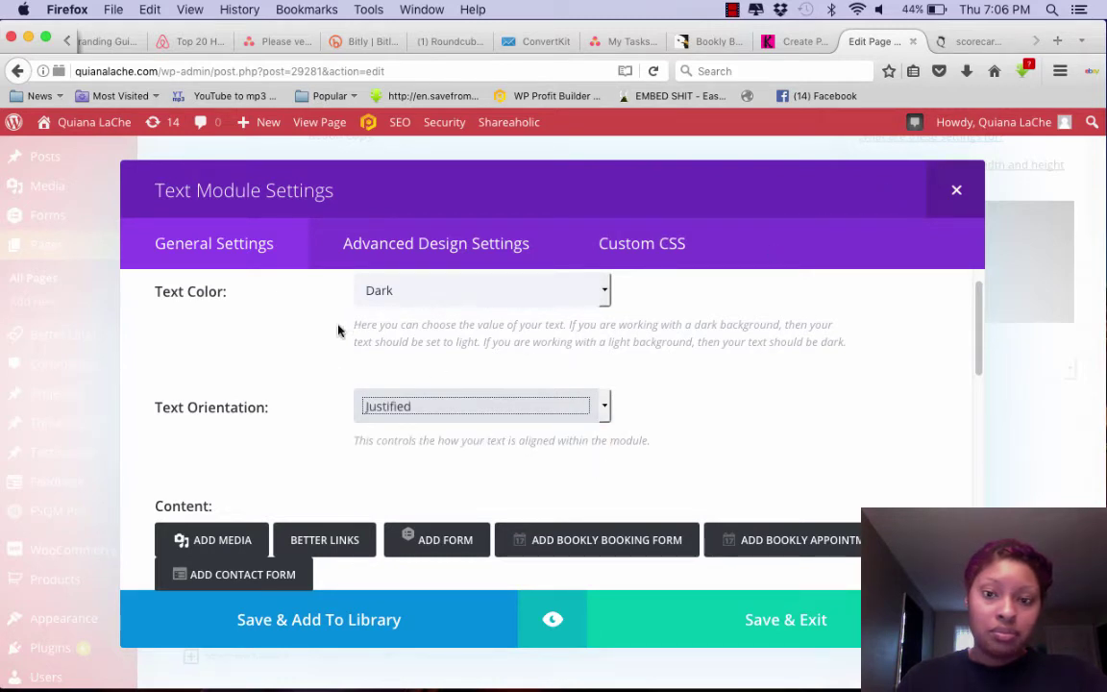
scroll(322, 359, down, 3)
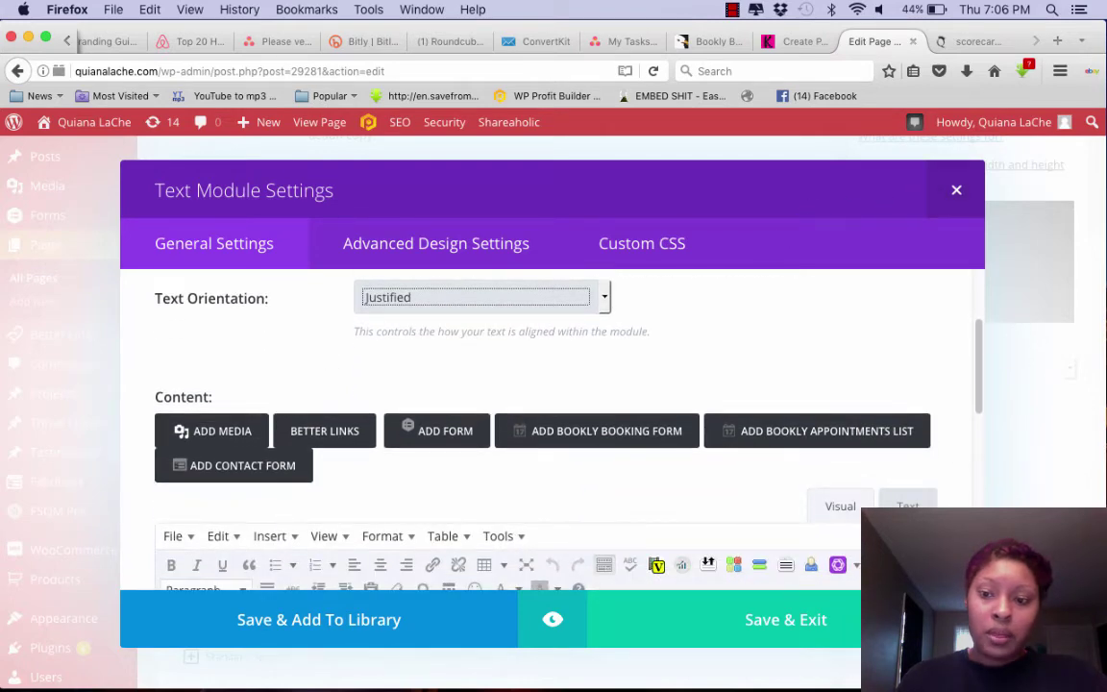
key(Escape)
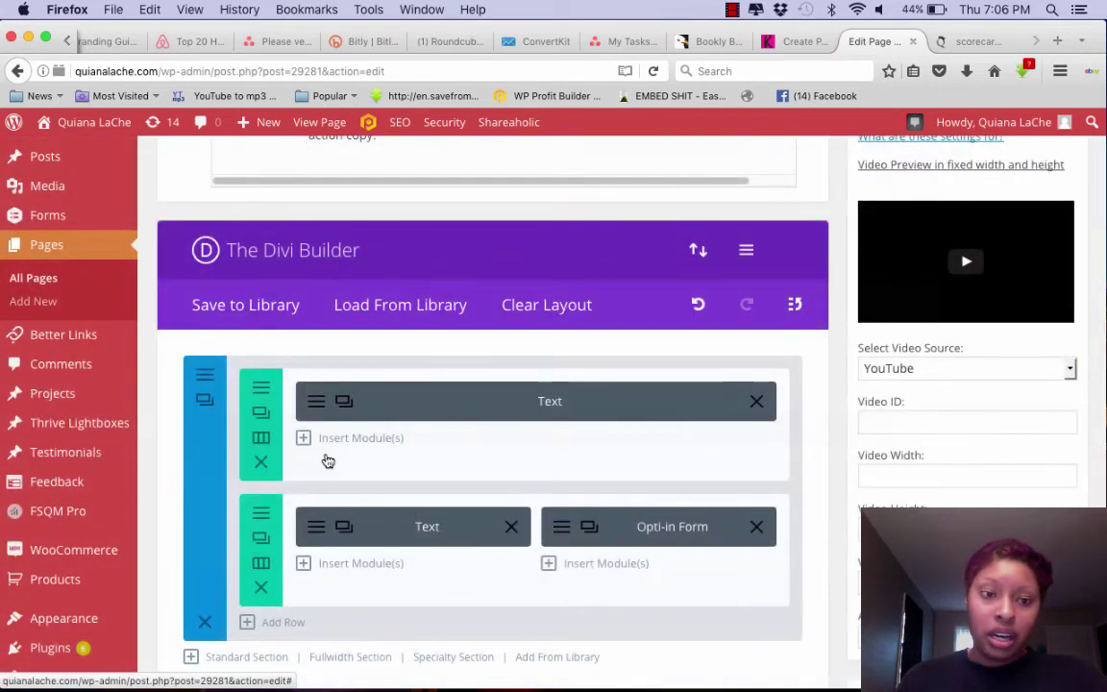
click(208, 374)
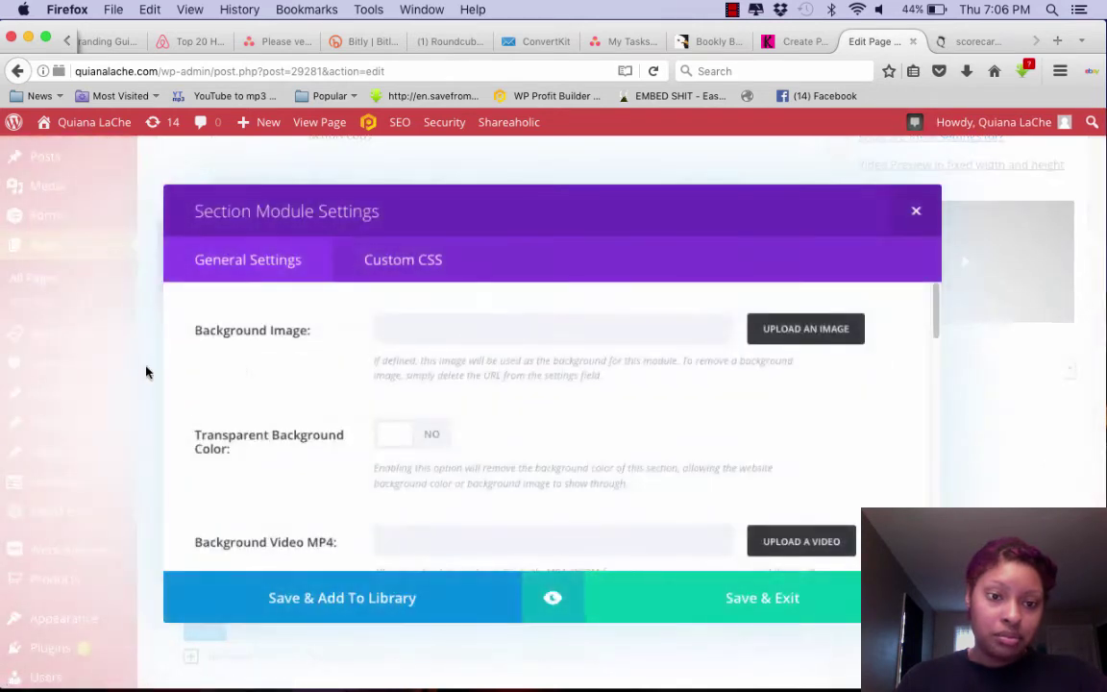
scroll(781, 479, down, 5)
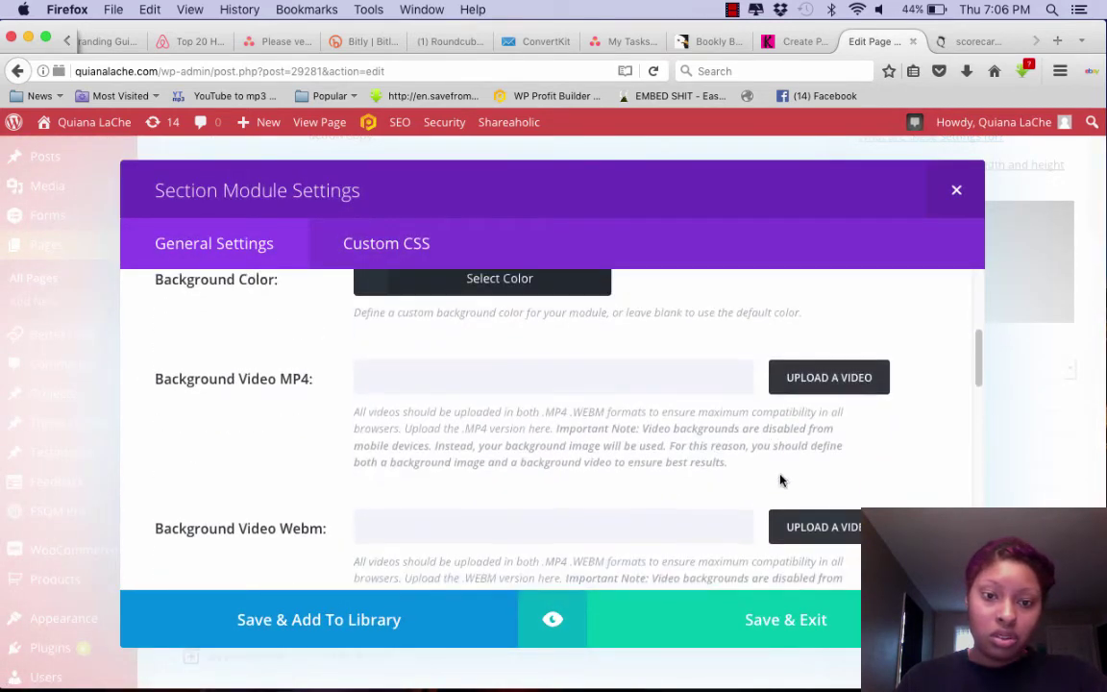
scroll(781, 481, up, 1)
scroll(769, 487, down, 8)
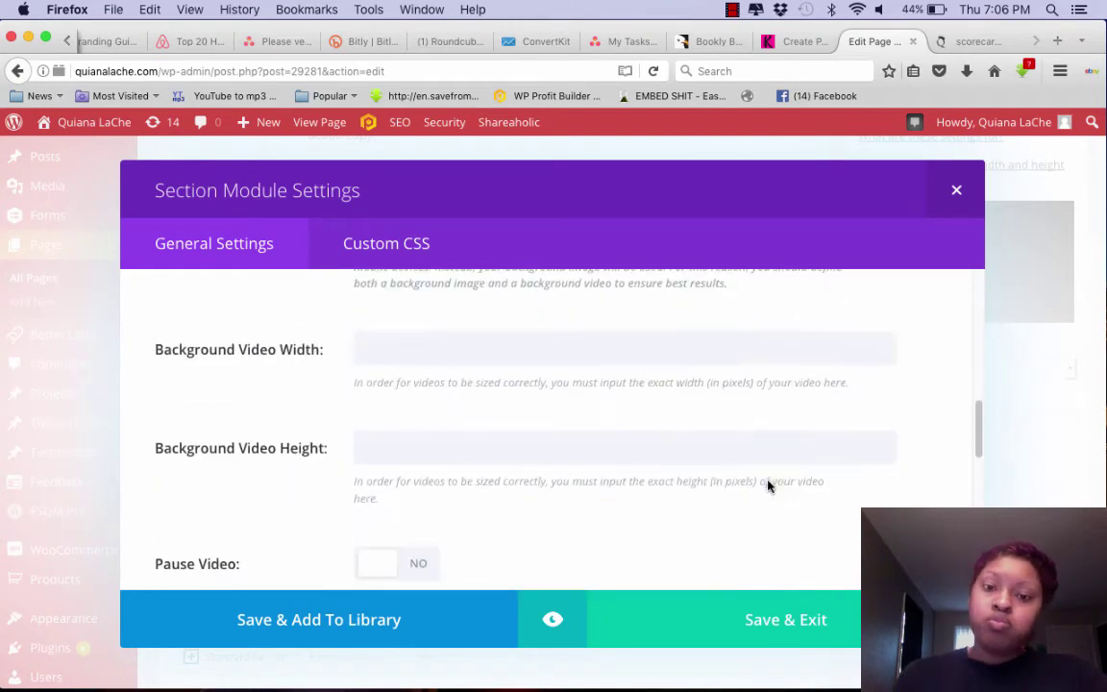
scroll(769, 488, up, 2)
scroll(769, 485, up, 10)
click(834, 323)
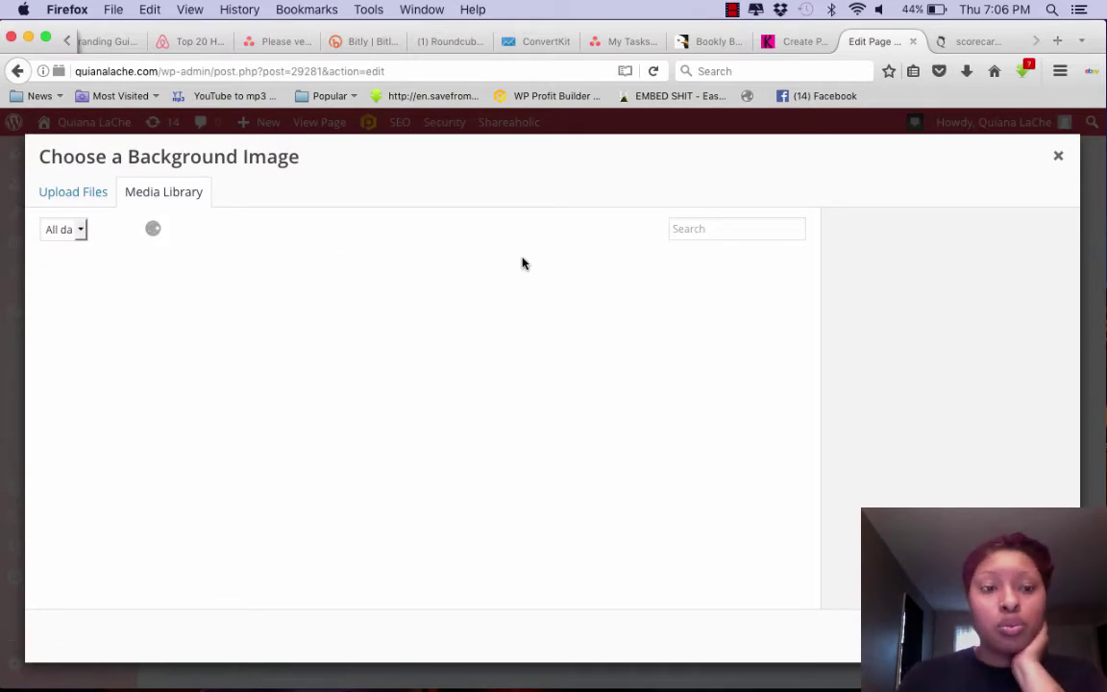
click(74, 514)
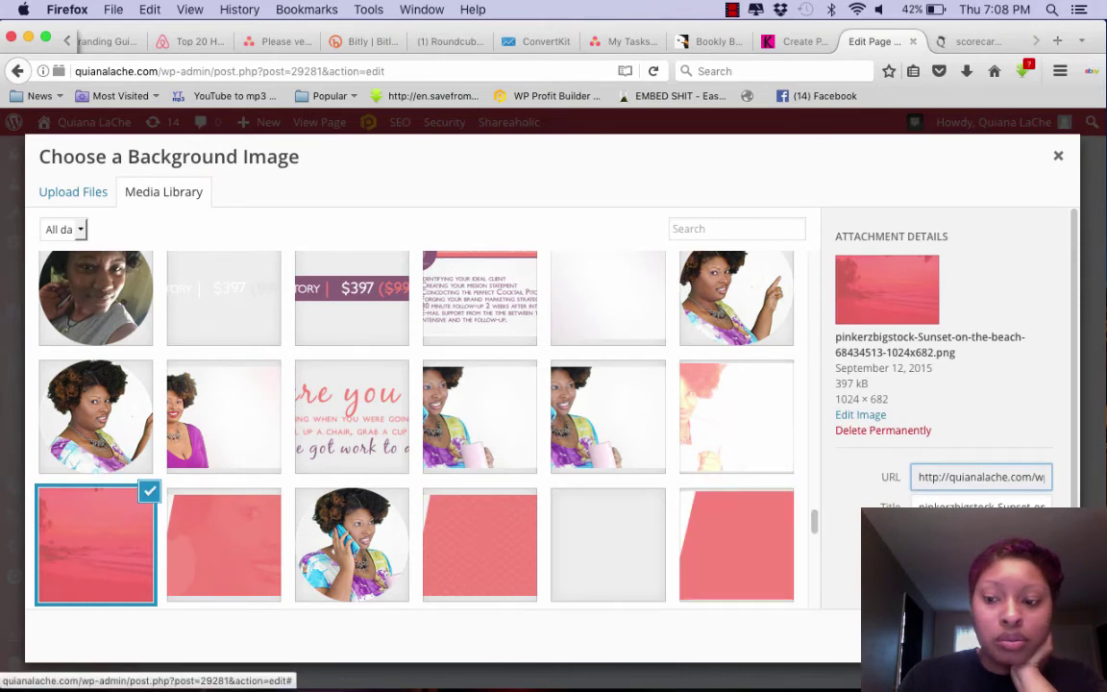
click(1019, 634)
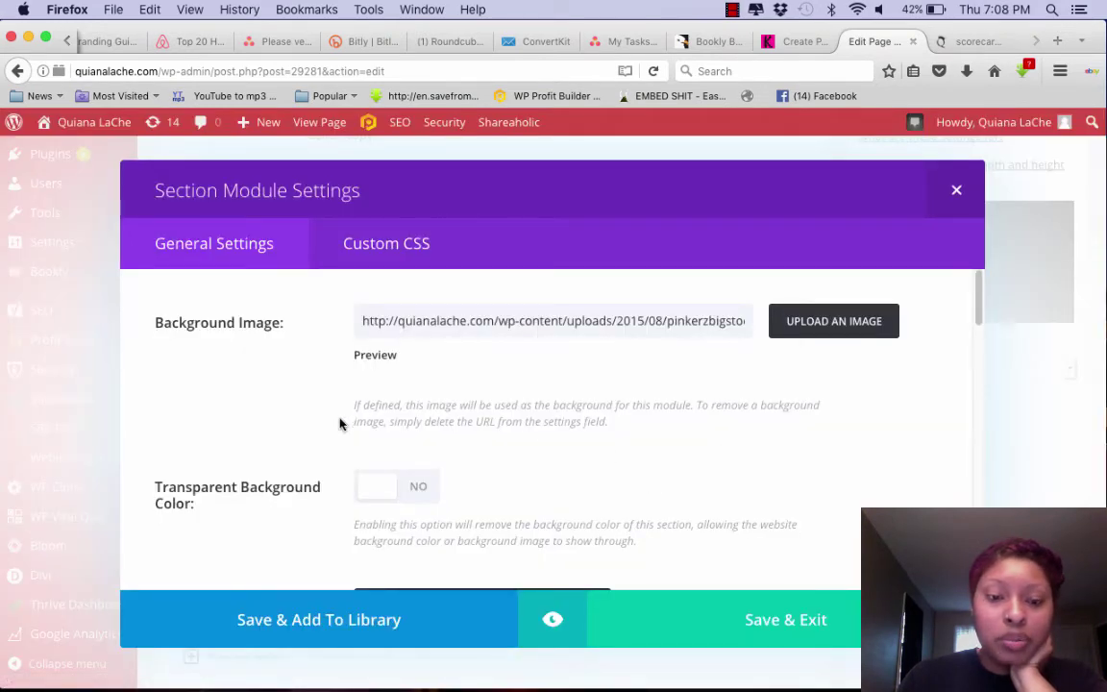
scroll(339, 424, down, 5)
scroll(339, 424, up, 2)
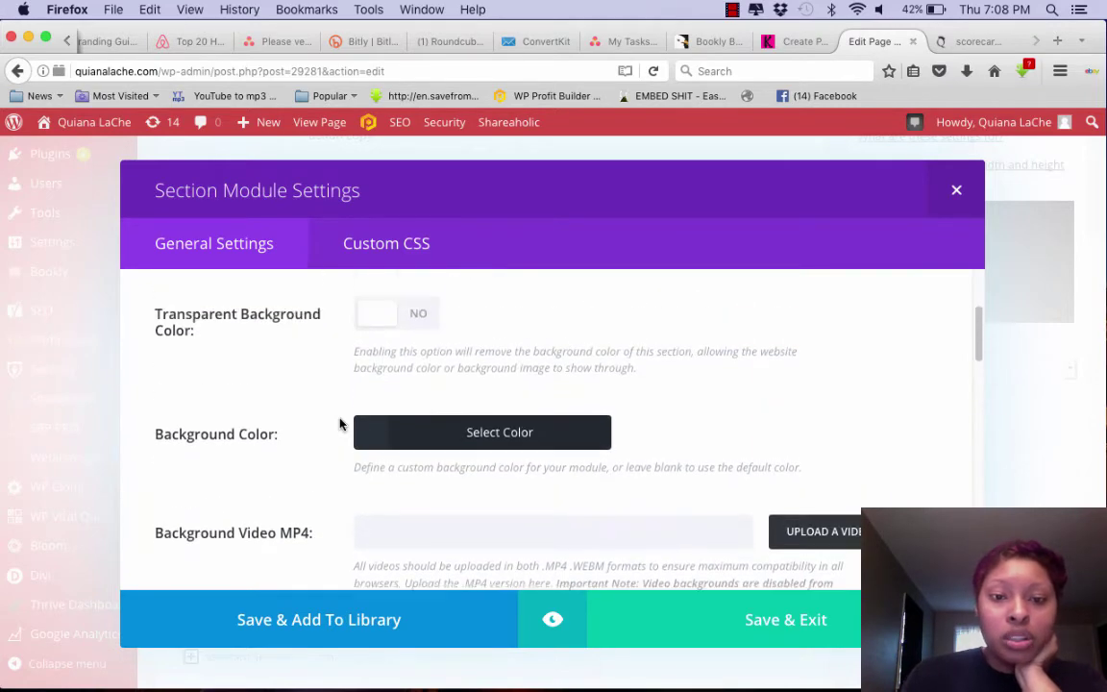
scroll(339, 424, down, 5)
scroll(340, 424, down, 10)
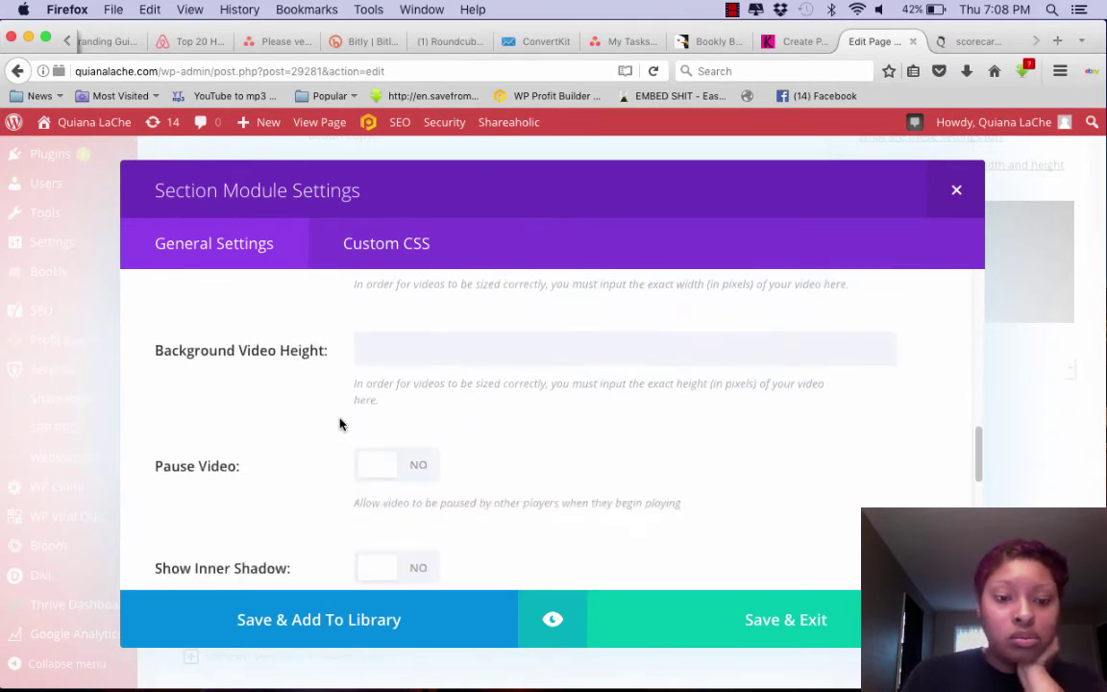
click(772, 612)
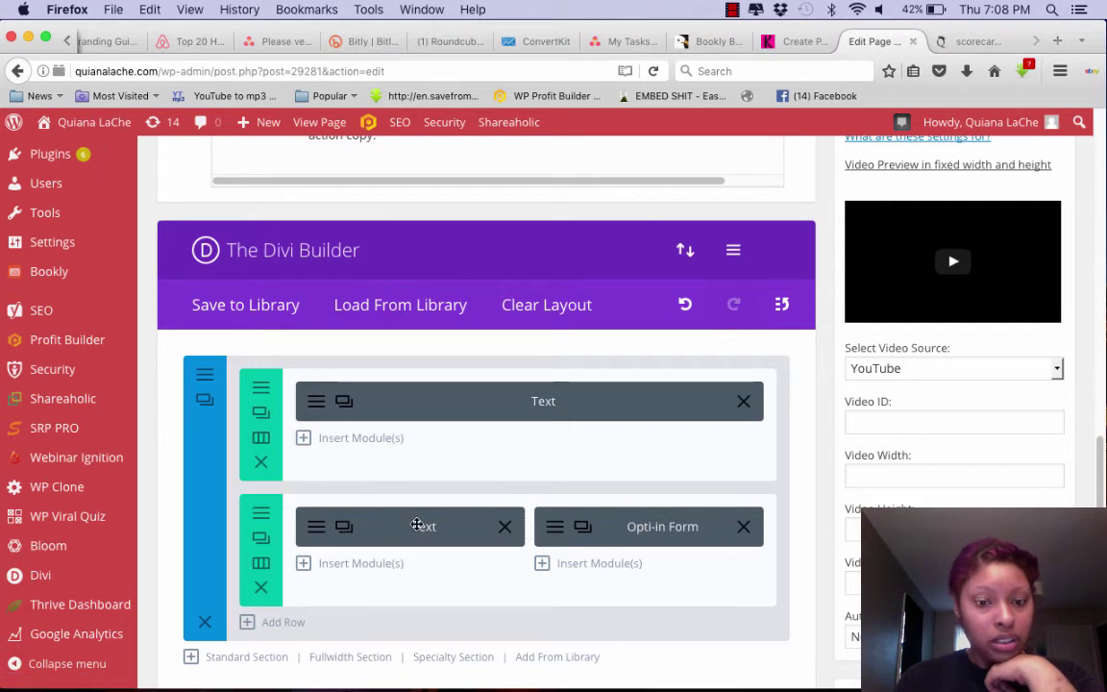
Step: Move the second row's Text and Opti-in Form modules into the first row below the headline Text module, and delete the emptied row
drag(414, 524, 502, 461)
drag(643, 561, 442, 527)
scroll(385, 547, down, 5)
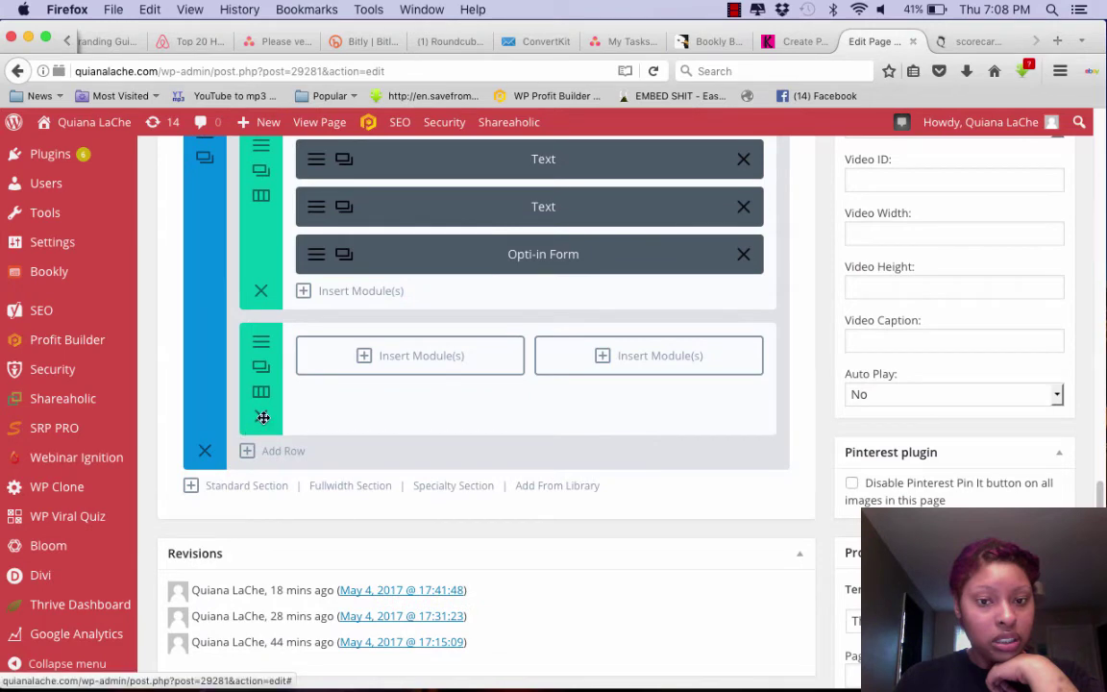
scroll(265, 418, down, 3)
scroll(395, 413, up, 6)
Step: Examine the page preview, checking the headline, background image, instruction line and opt-in form layout
click(973, 41)
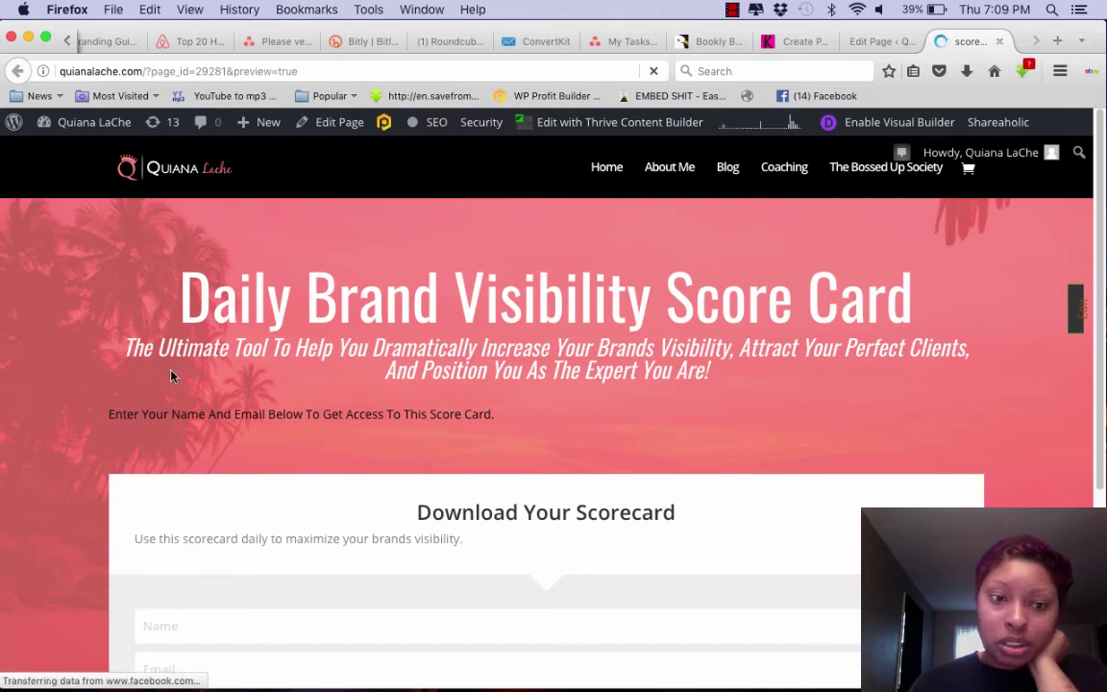
scroll(347, 408, down, 3)
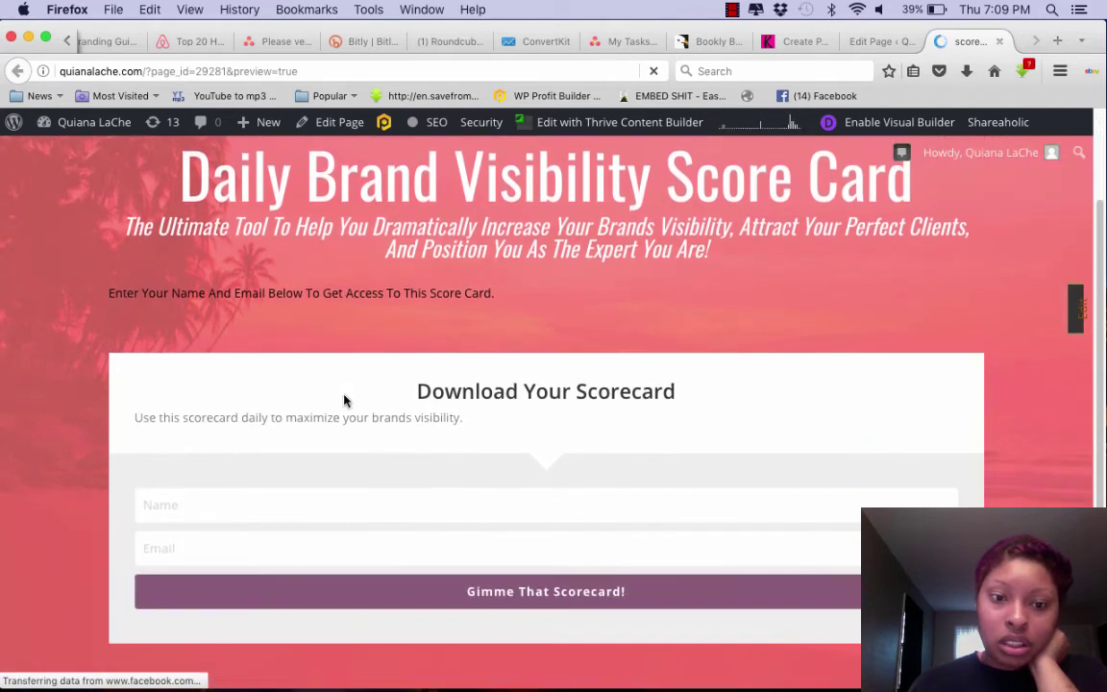
scroll(538, 414, down, 3)
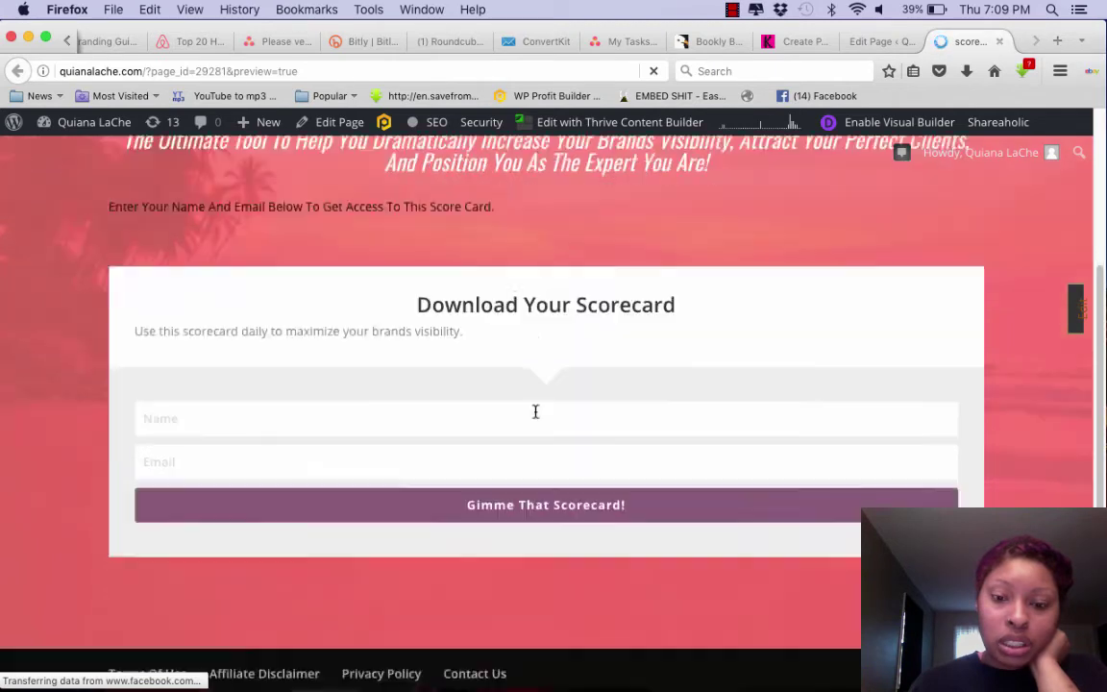
scroll(536, 411, up, 6)
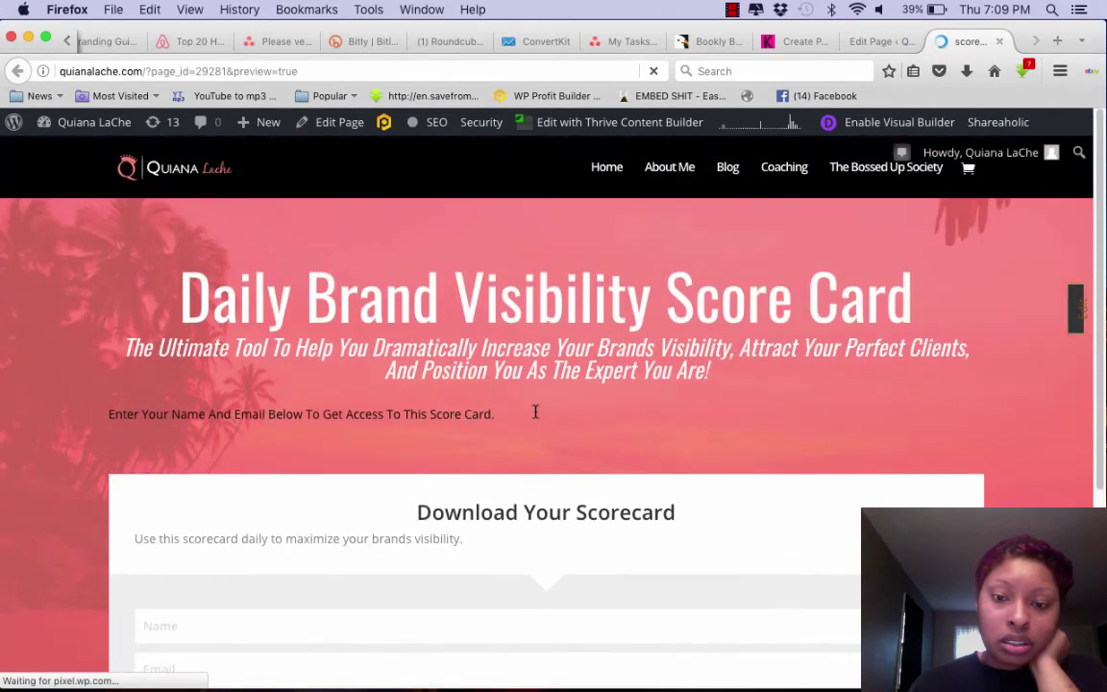
scroll(535, 416, down, 2)
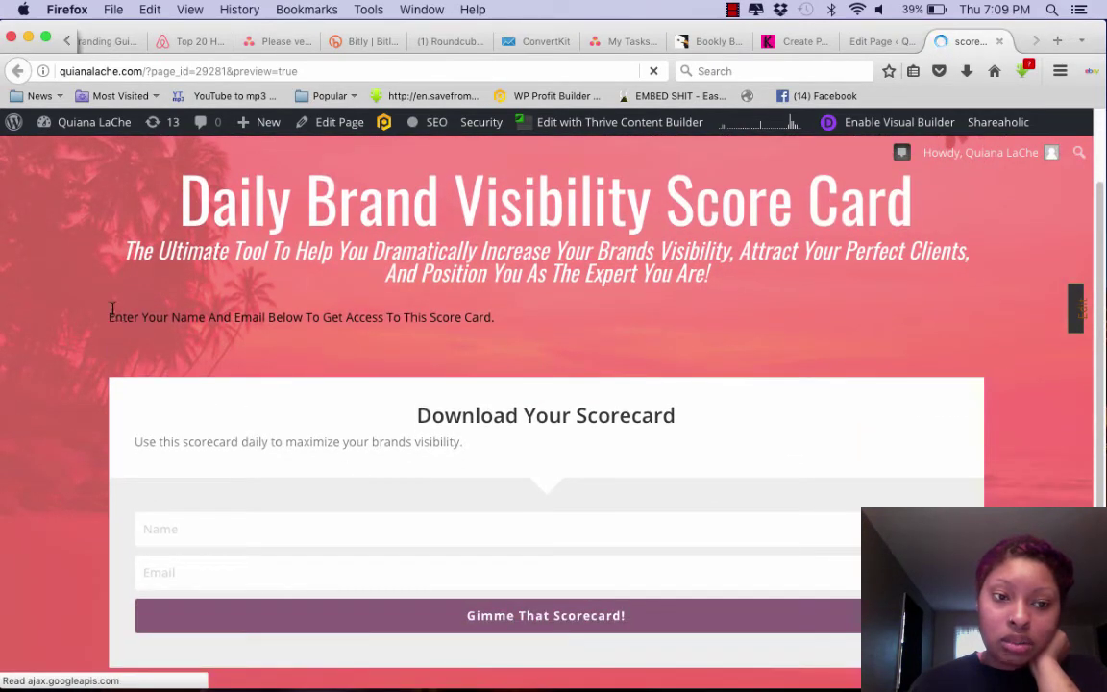
scroll(455, 354, down, 2)
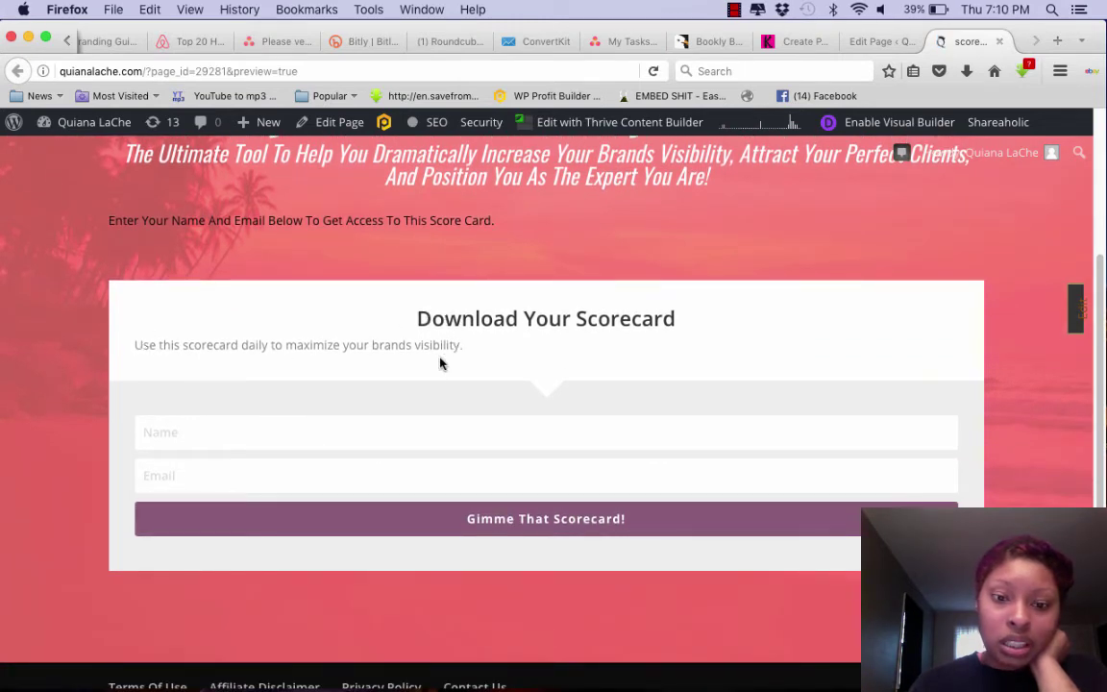
scroll(440, 364, down, 1)
scroll(441, 360, up, 5)
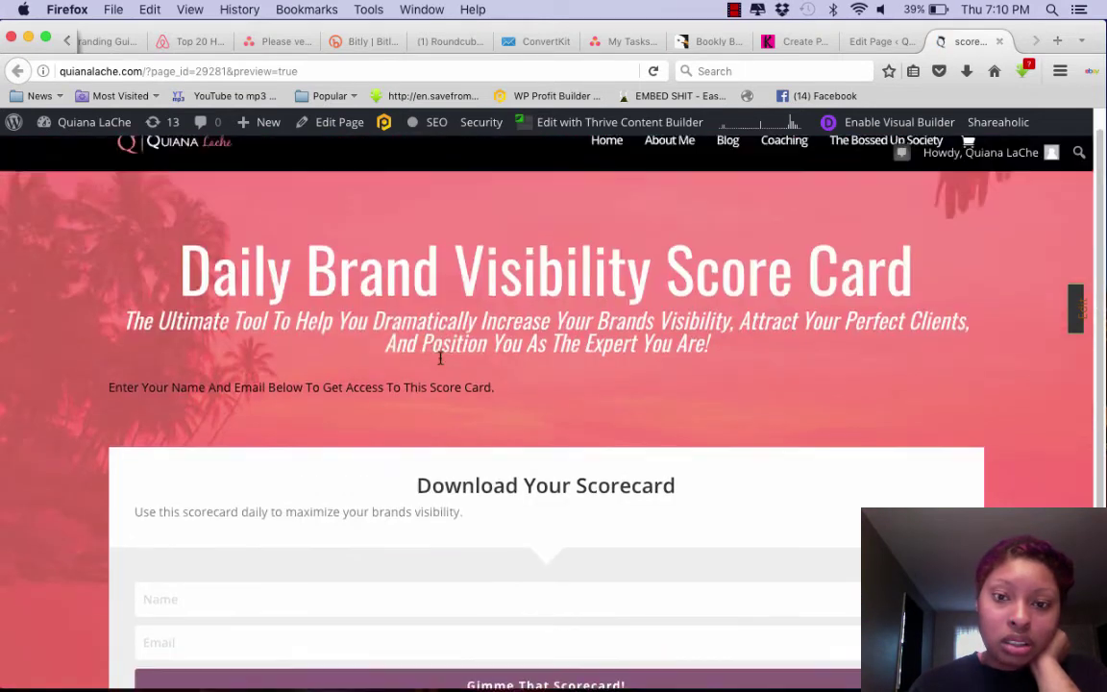
scroll(451, 375, down, 1)
scroll(462, 379, up, 1)
scroll(461, 366, down, 2)
scroll(461, 366, down, 2)
scroll(461, 369, up, 4)
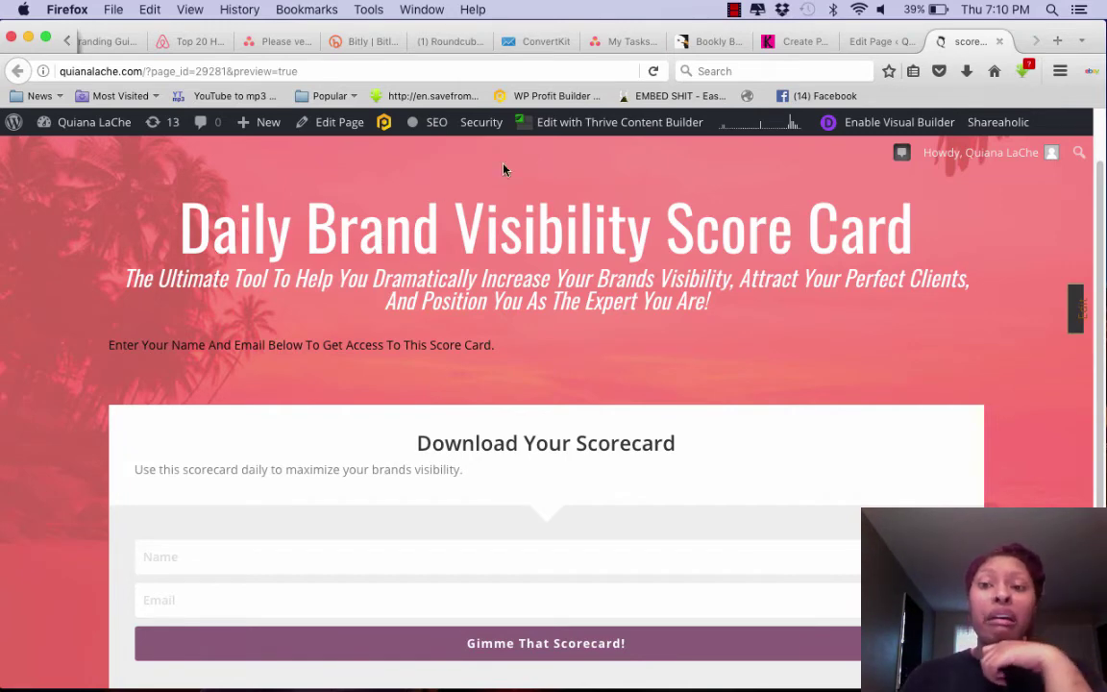
Step: Delete the Text module between the headline module and the Opti-in Form module, and save the page draft
click(877, 41)
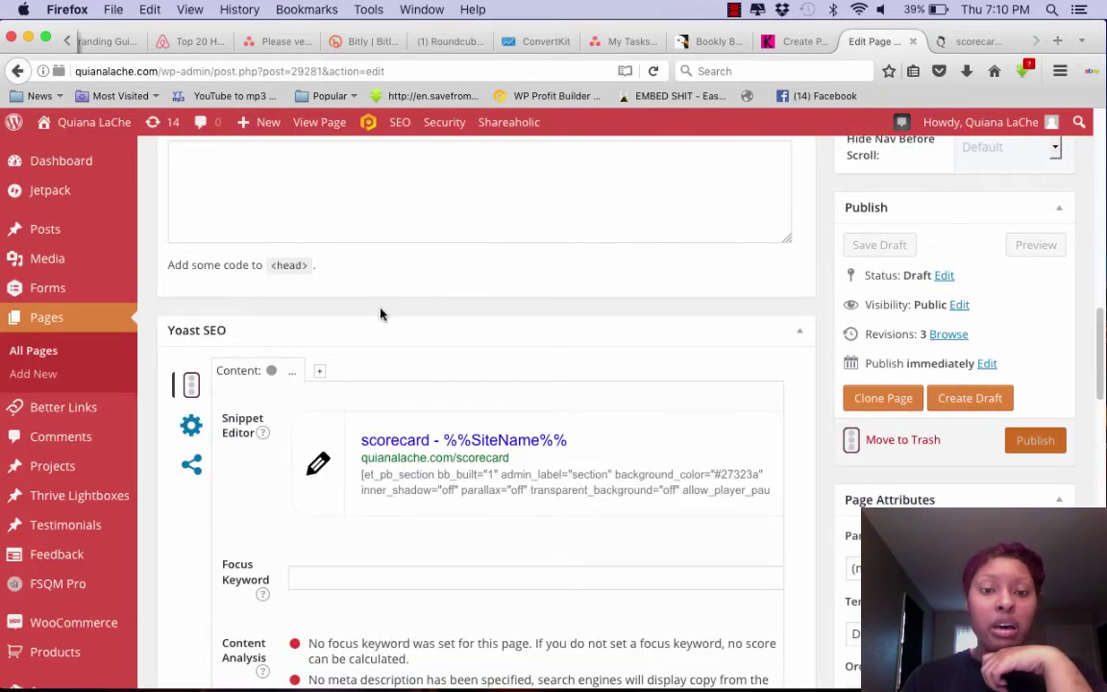
scroll(381, 314, down, 10)
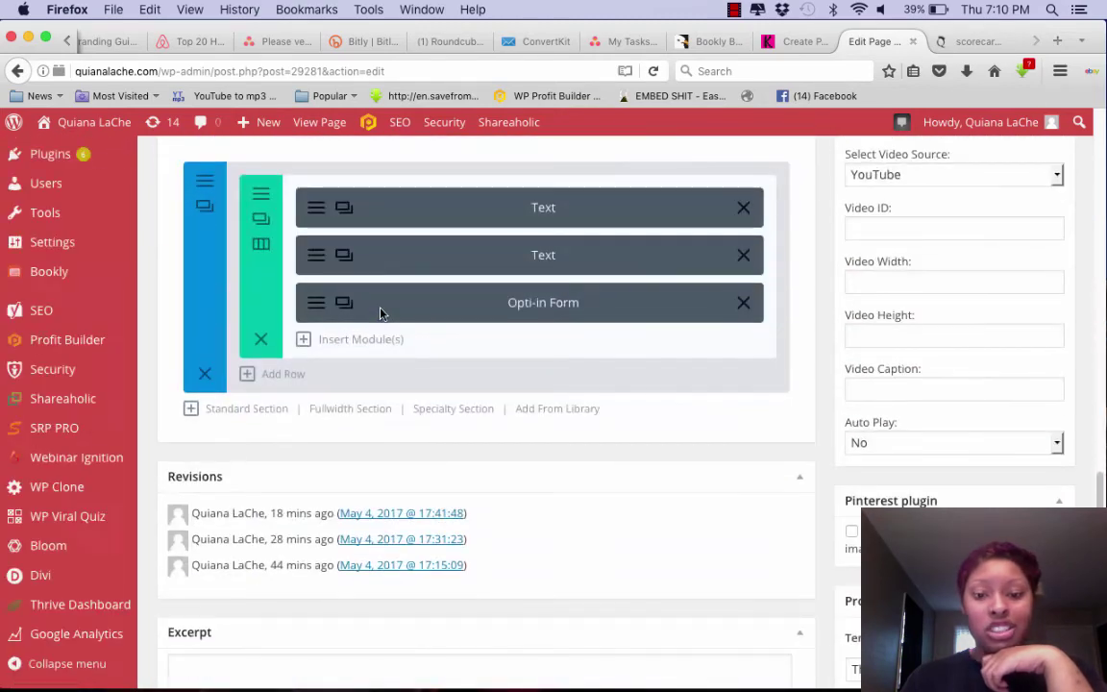
click(744, 255)
scroll(797, 306, up, 10)
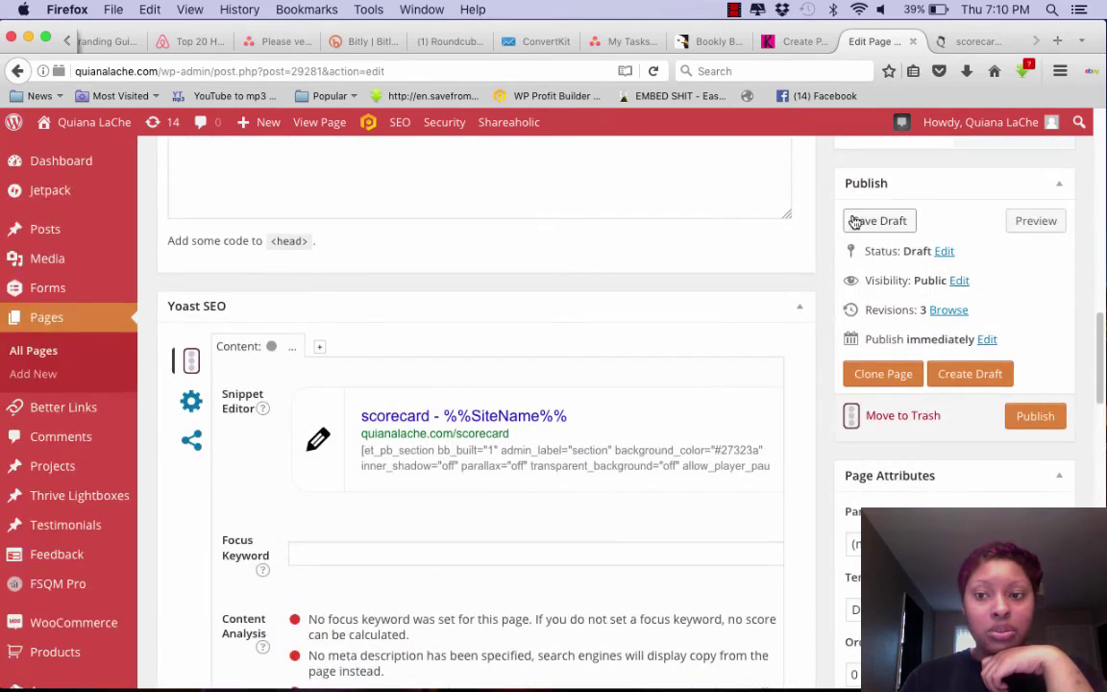
click(854, 221)
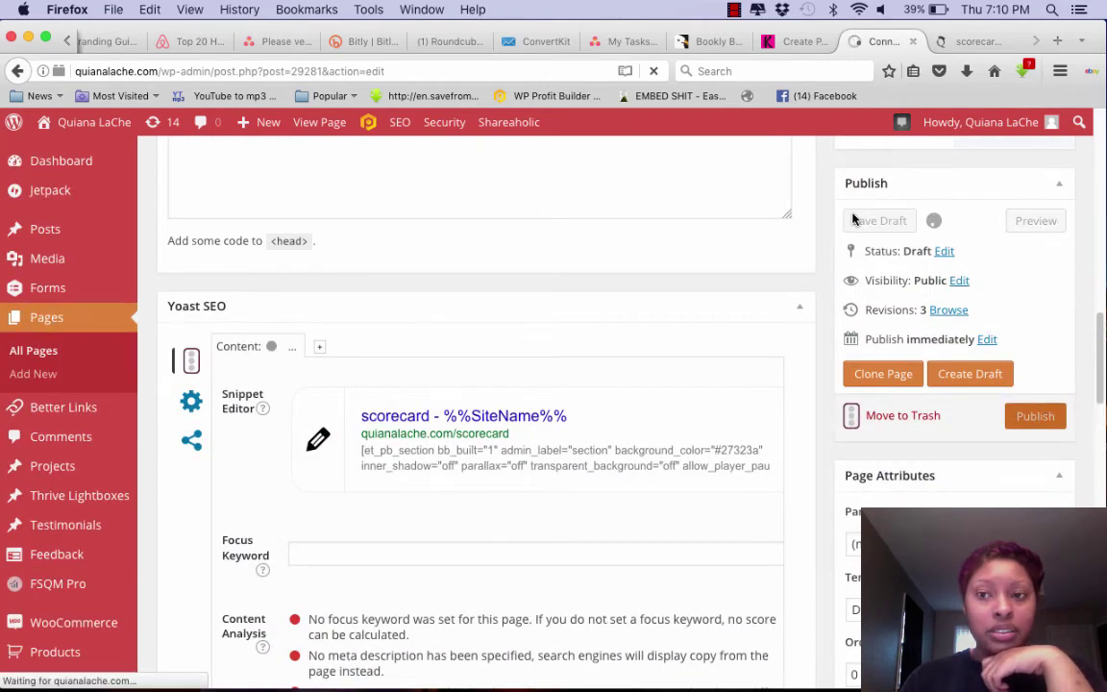
Step: Open the Bloom optin form "for scorecard_copy" for editing and show its design settings
mouse_move(96, 553)
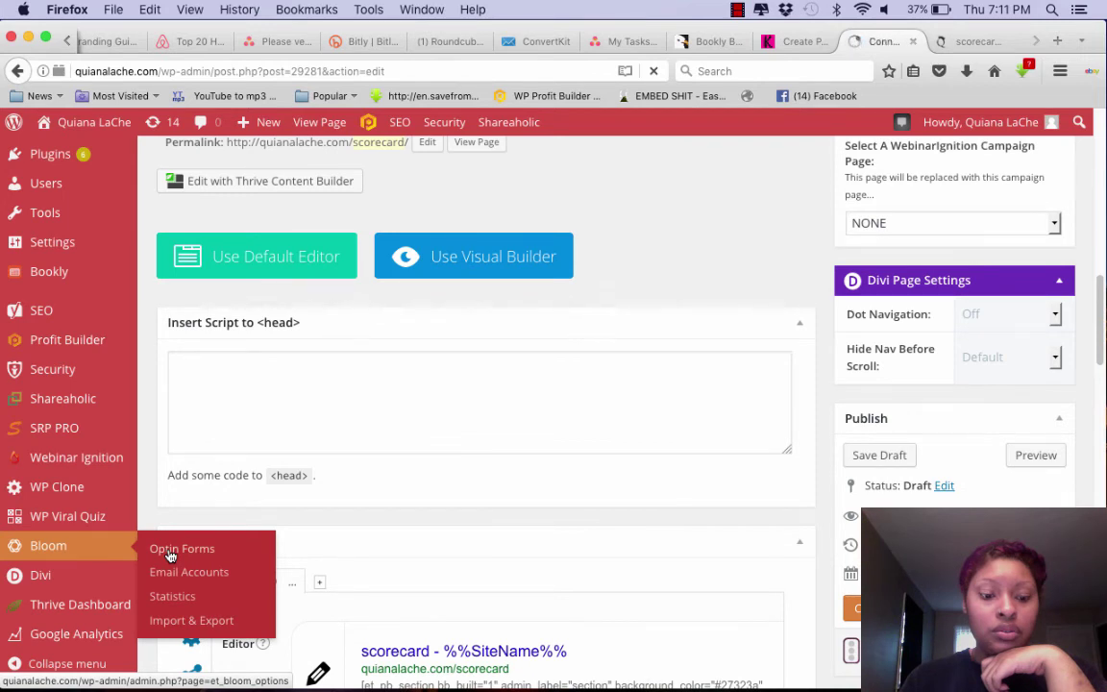
click(170, 556)
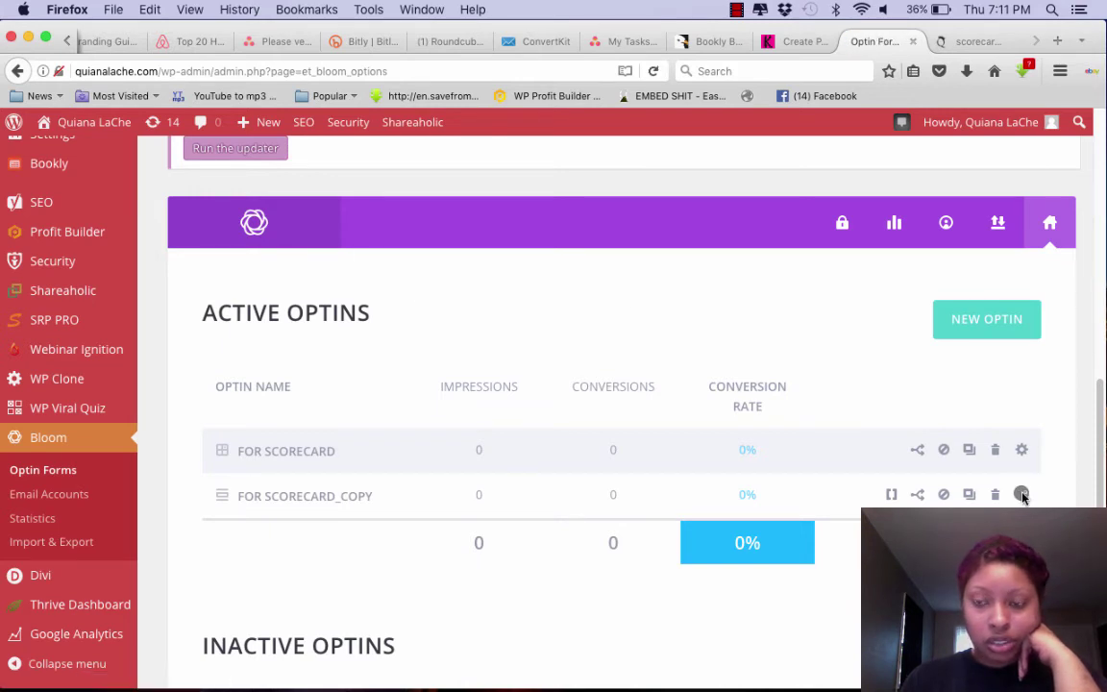
click(1022, 495)
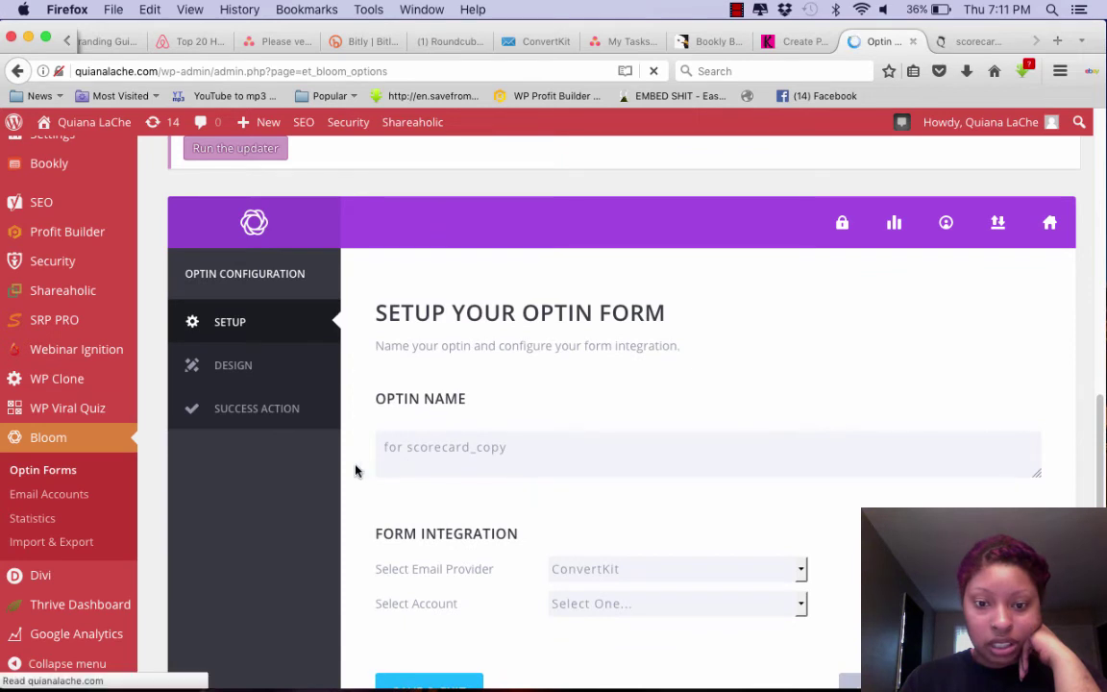
scroll(354, 469, down, 3)
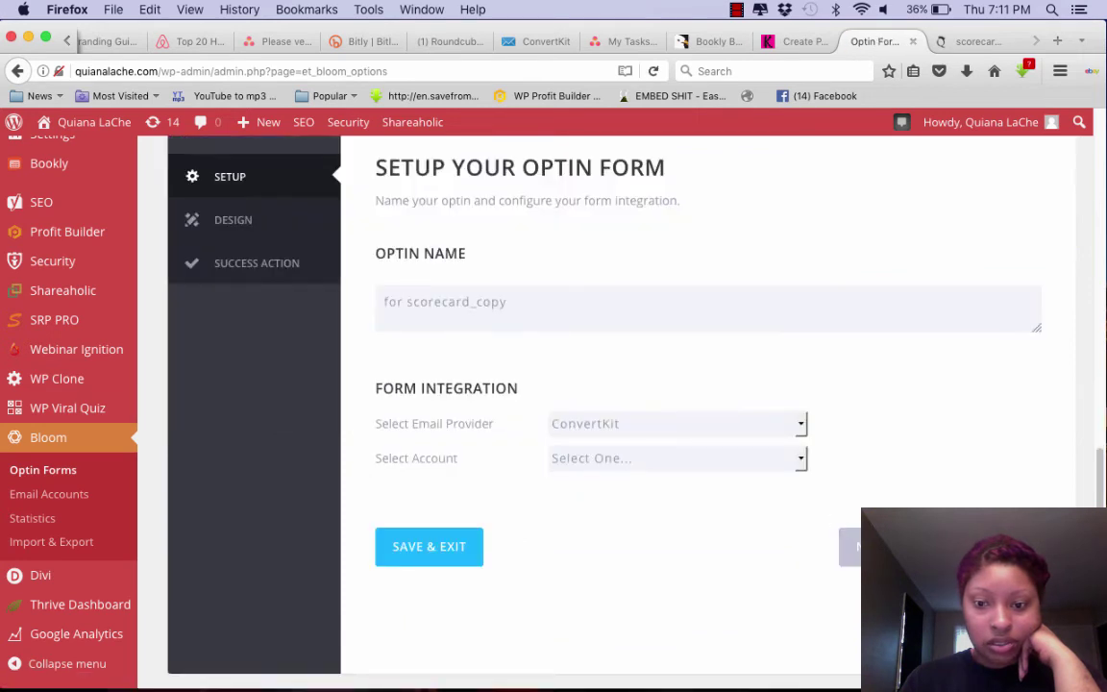
click(281, 228)
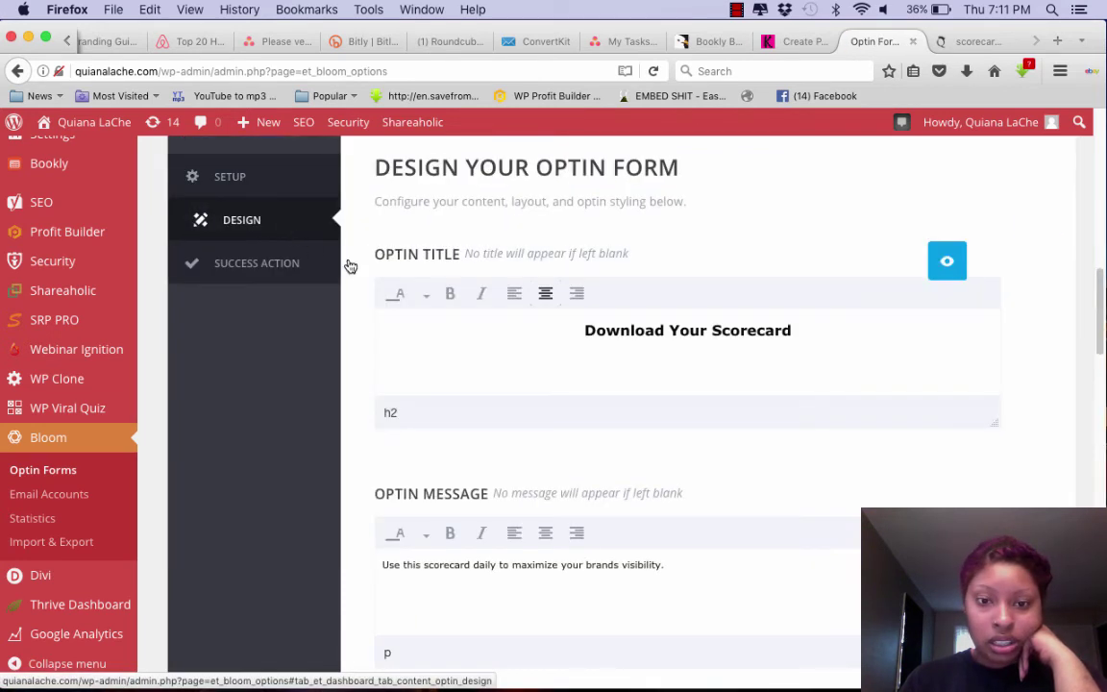
scroll(373, 284, down, 3)
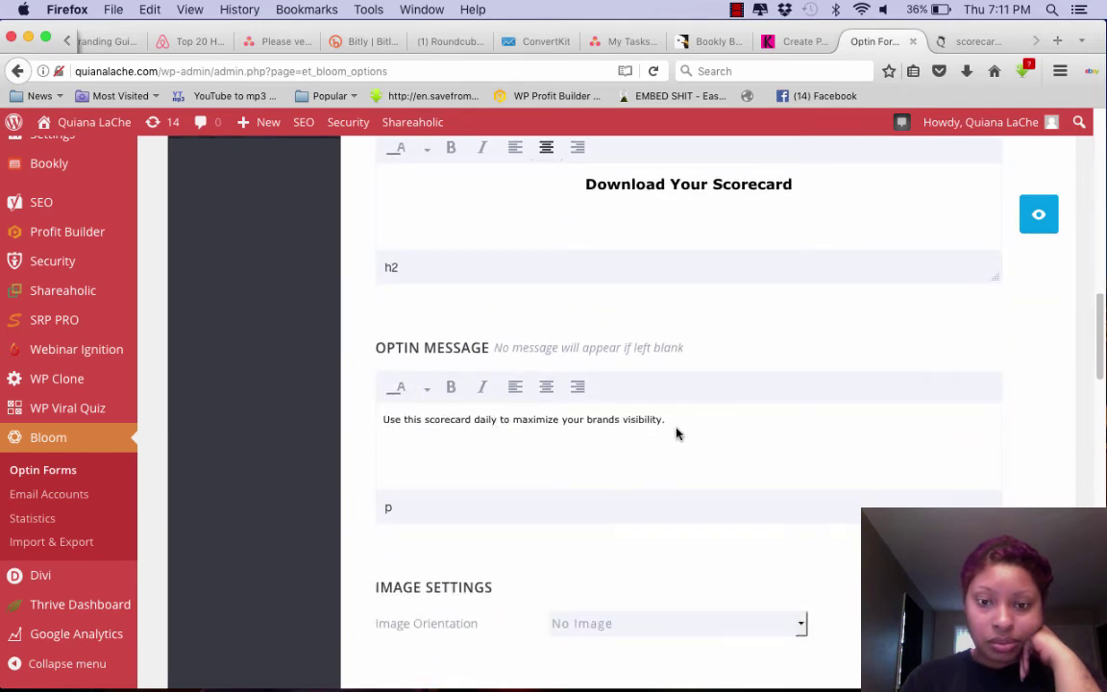
scroll(583, 359, up, 4)
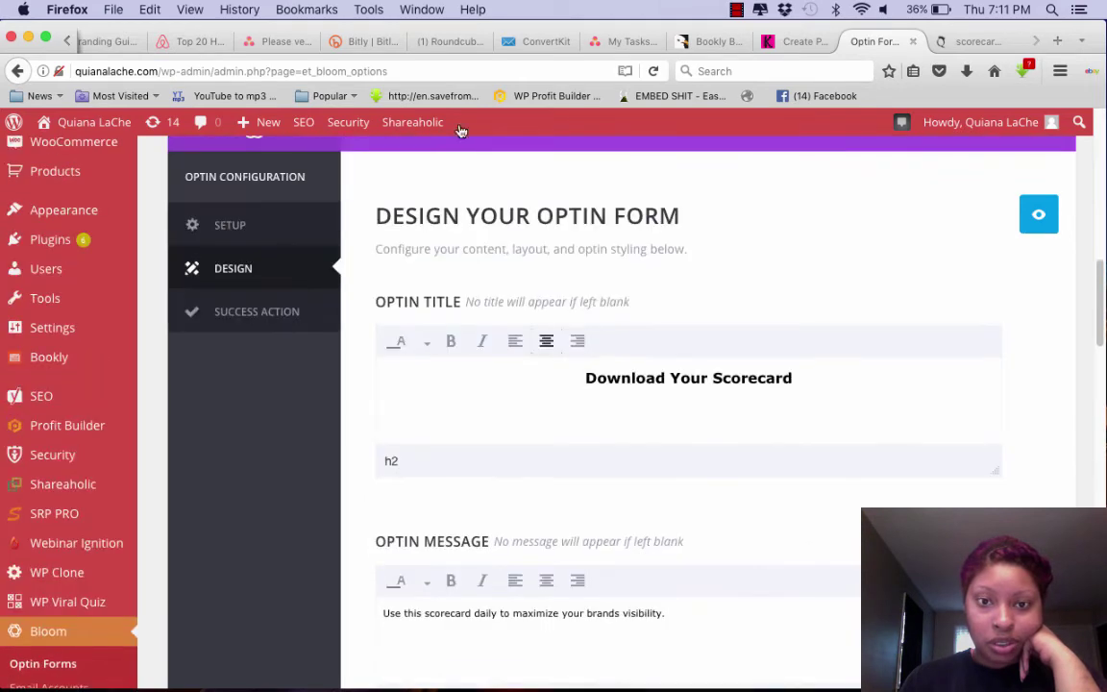
Step: Change the optin title to "Enter Your Name And Email To Download Your Scorecard"
click(582, 378)
text(E)
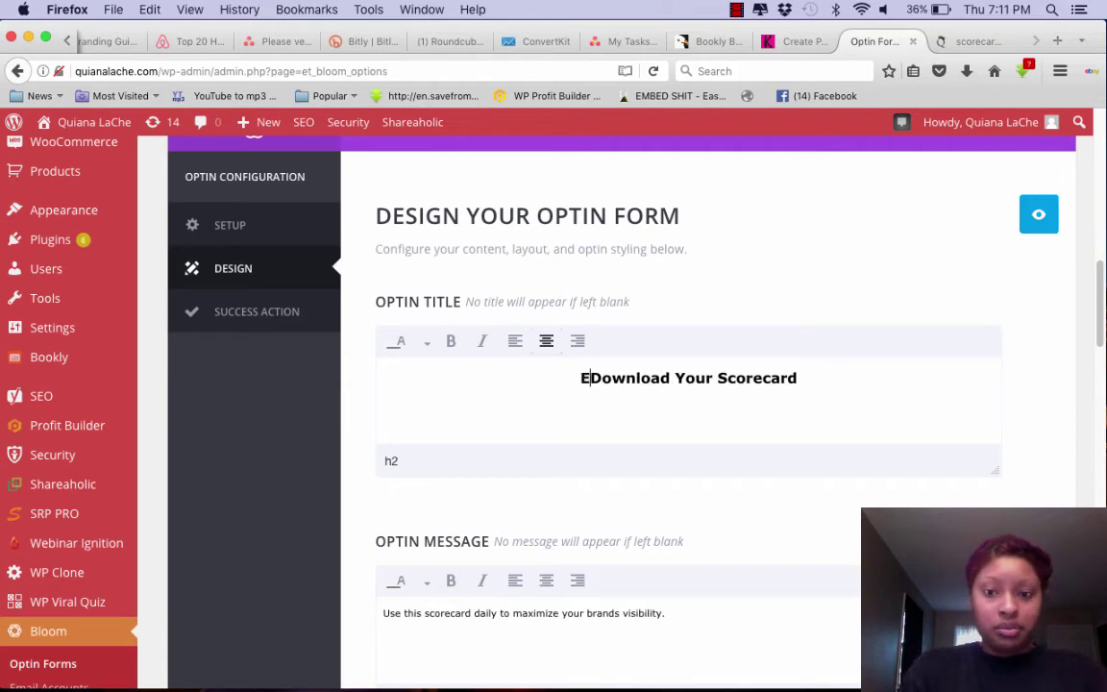
text(nter Your )
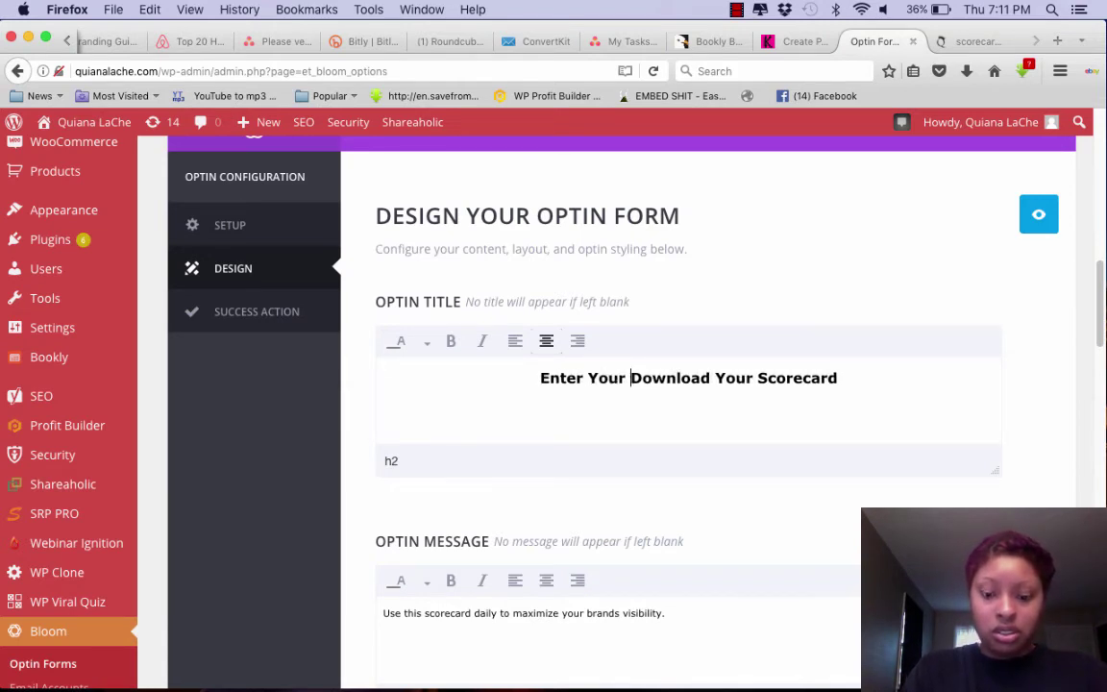
text(Name And )
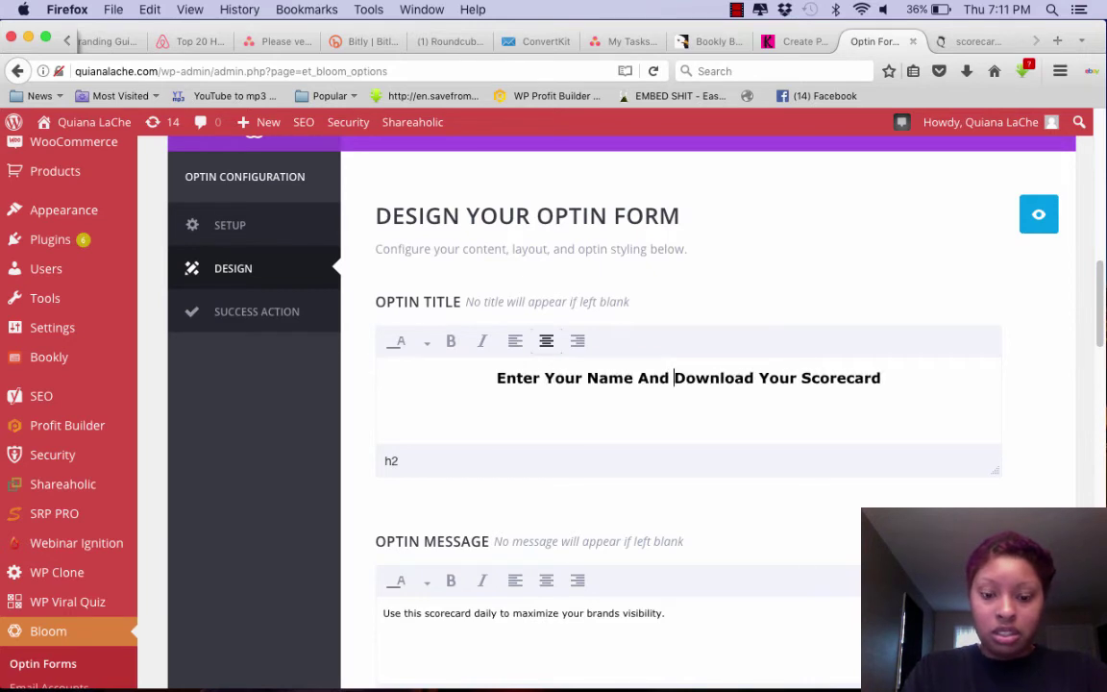
text(Email To)
Step: Delete the optin message text about using the scorecard daily, and save and exit the optin form
scroll(584, 392, down, 1)
scroll(584, 392, down, 3)
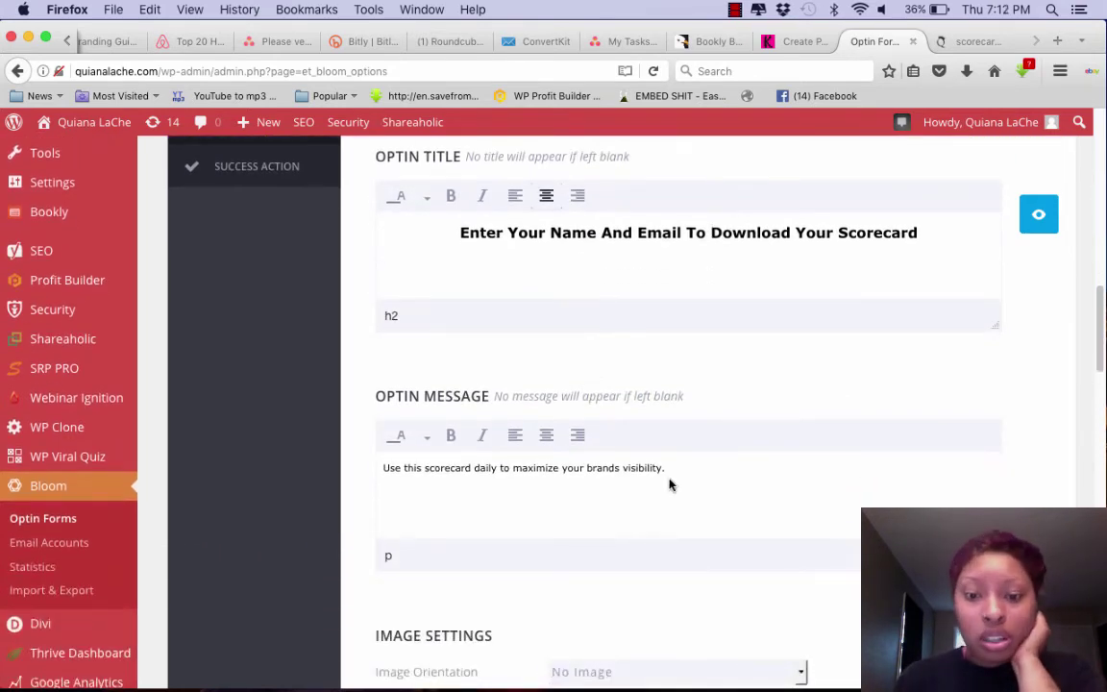
drag(670, 467, 336, 467)
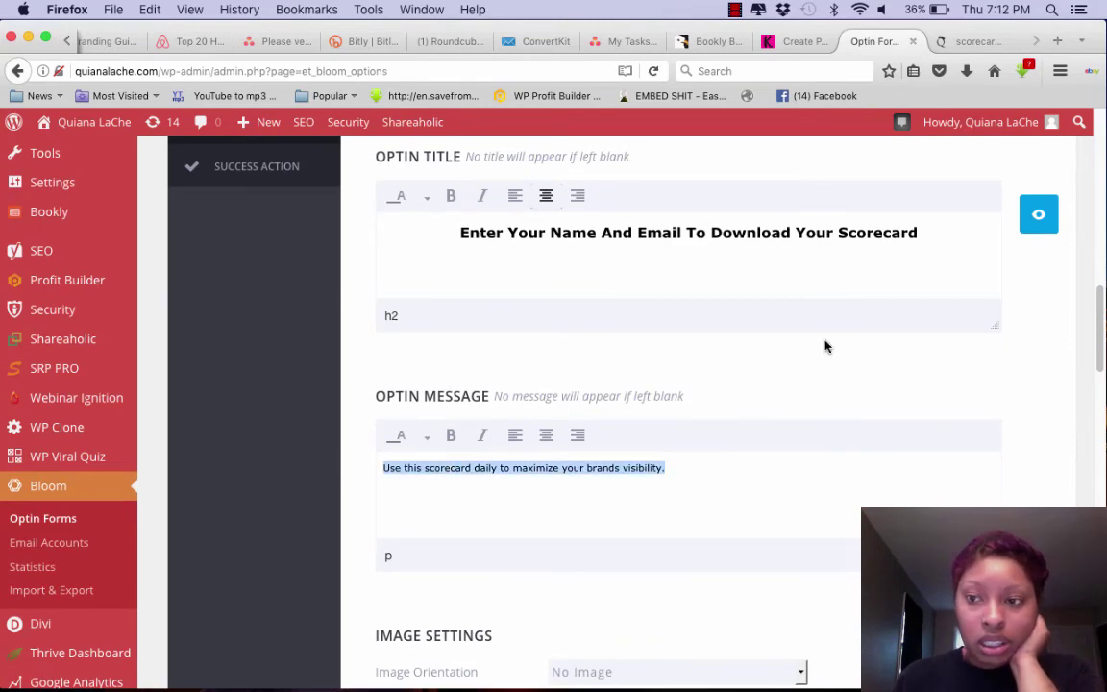
scroll(825, 346, down, 5)
scroll(826, 346, up, 1)
key(BackSpace)
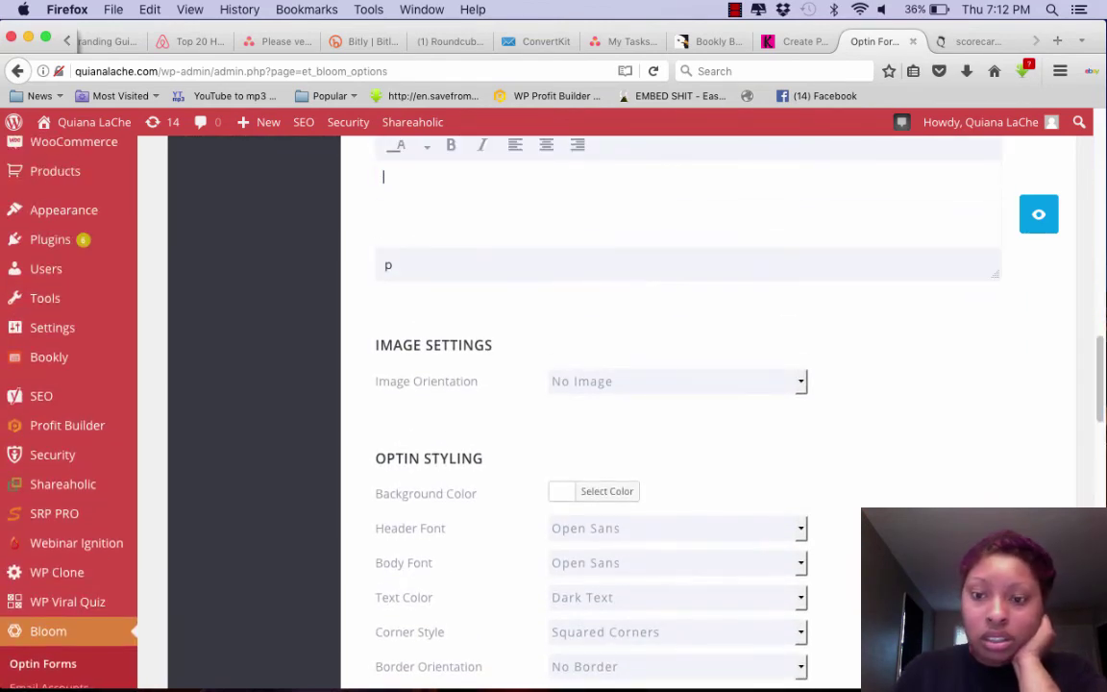
scroll(459, 479, down, 15)
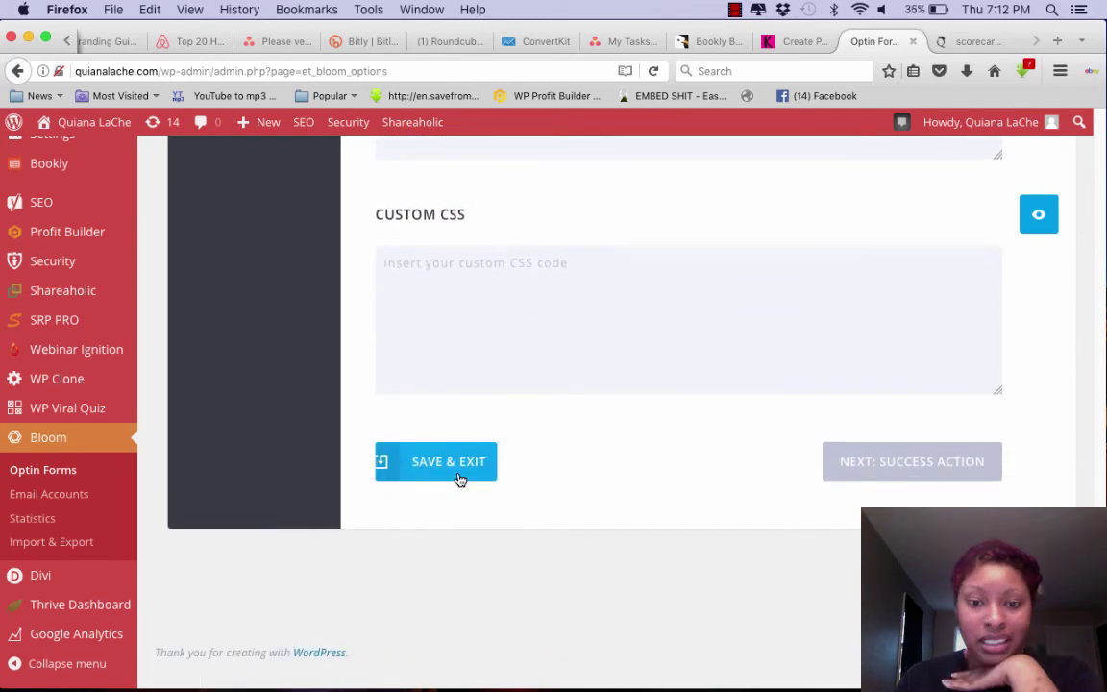
click(459, 478)
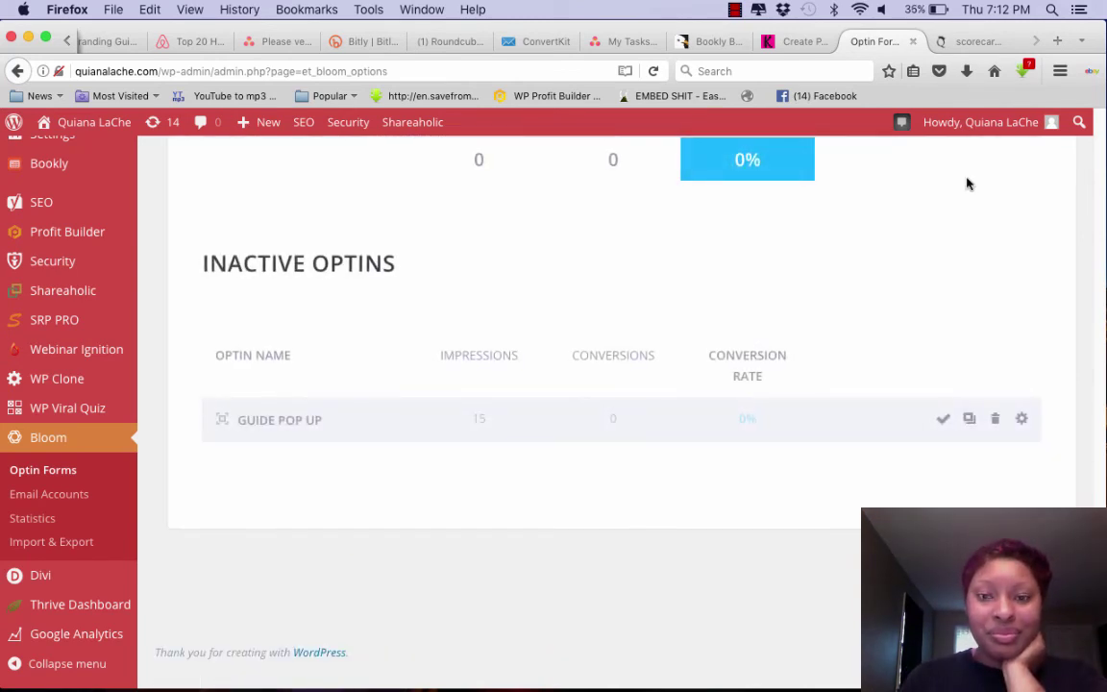
Step: Check the updated opt-in form and headline in the scorecard page preview
click(984, 42)
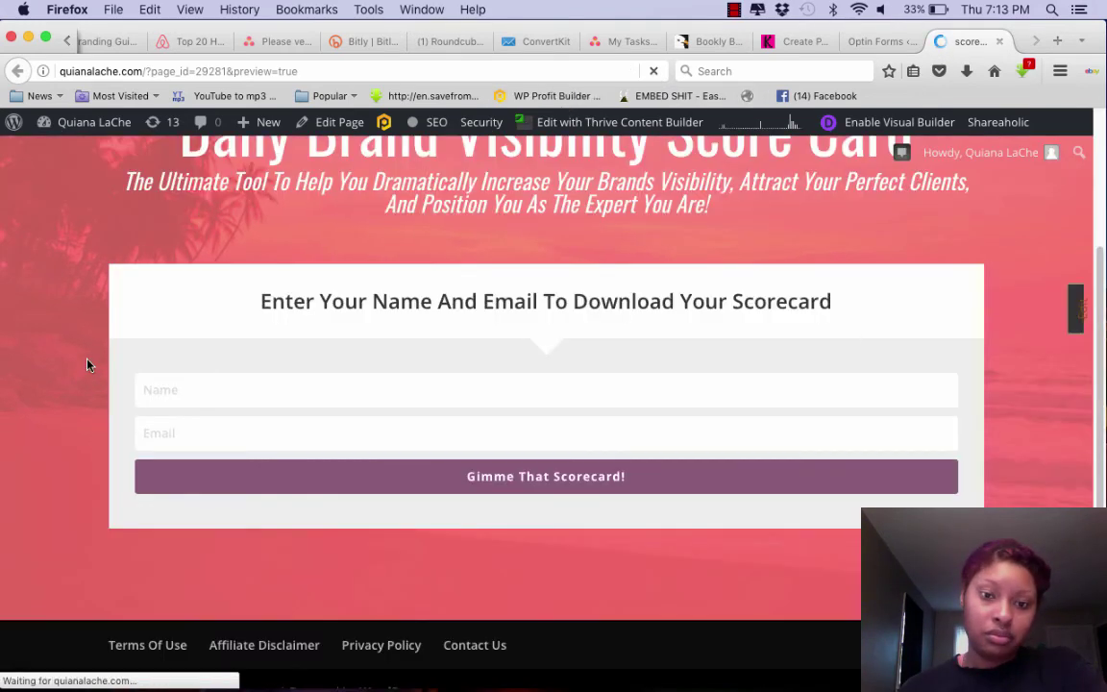
scroll(87, 364, up, 2)
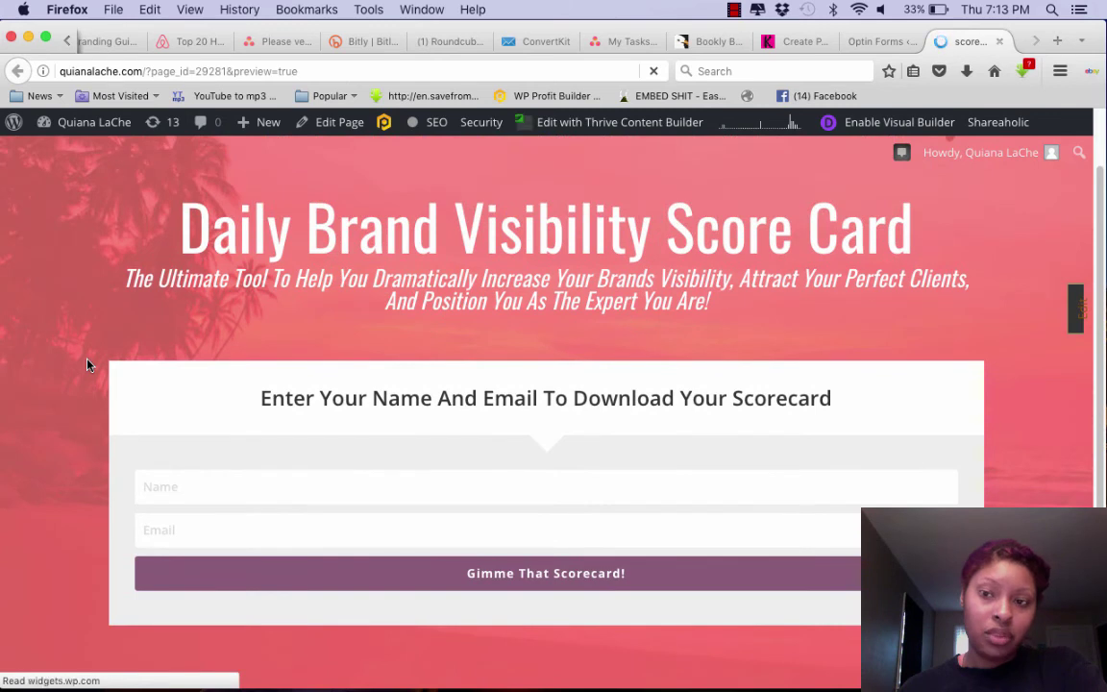